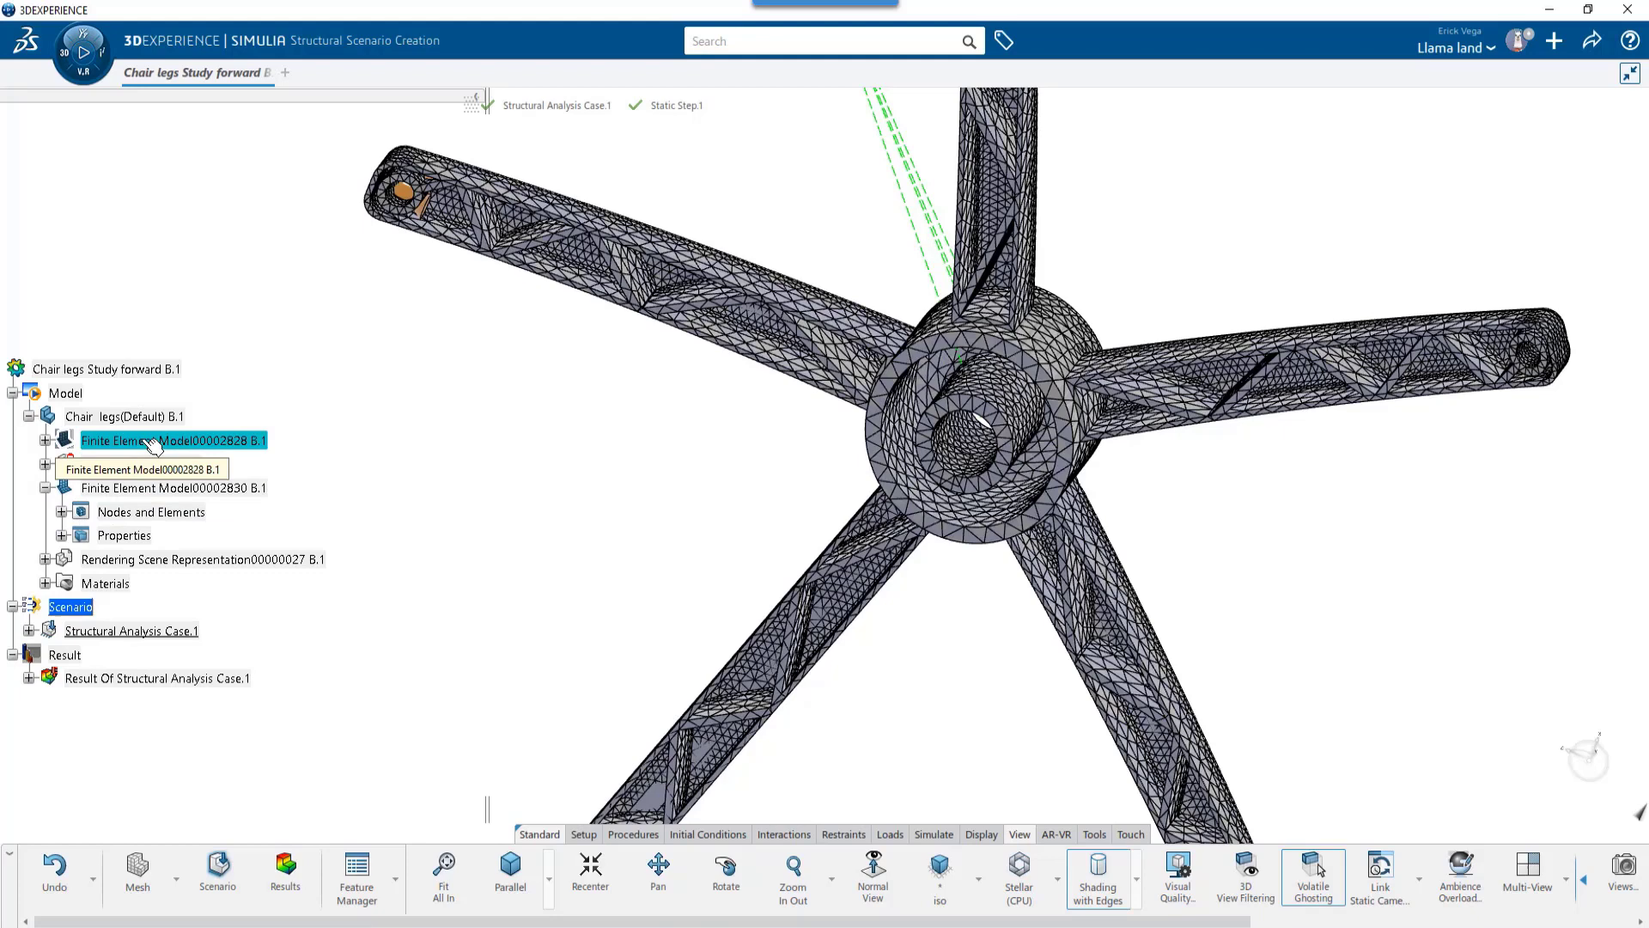
Hide the Finite Element Model00002830 mesh and show the Finite Element Model00002828 mesh
{"action": "right_click", "coordinate": [155, 494]}
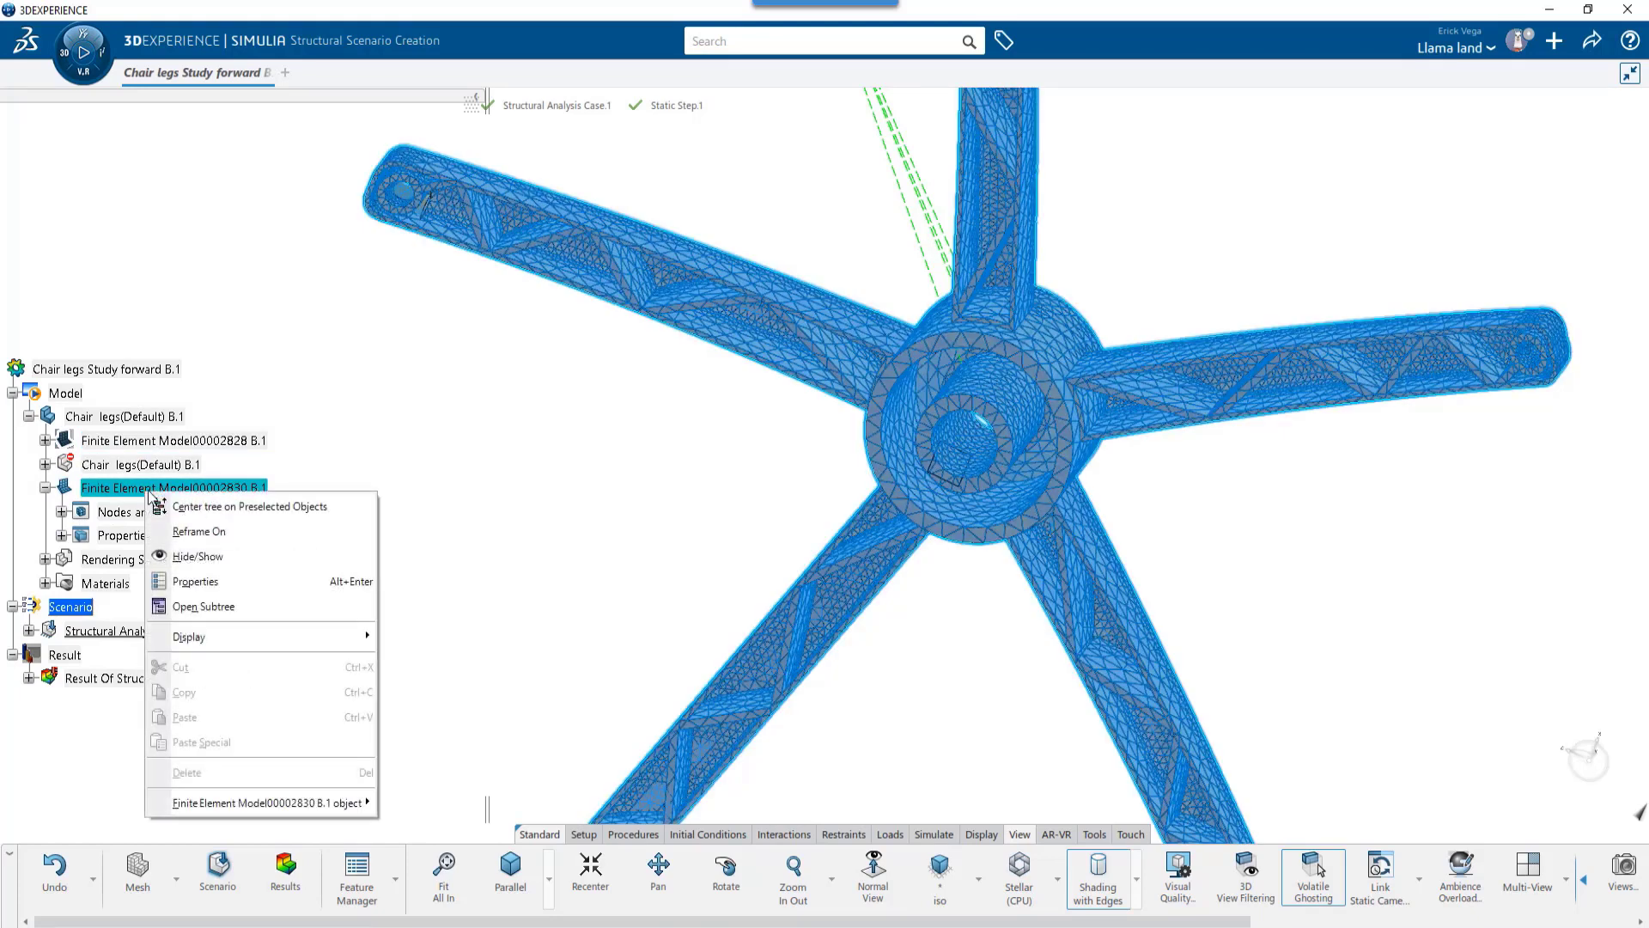
{"action": "left_click", "coordinate": [195, 555]}
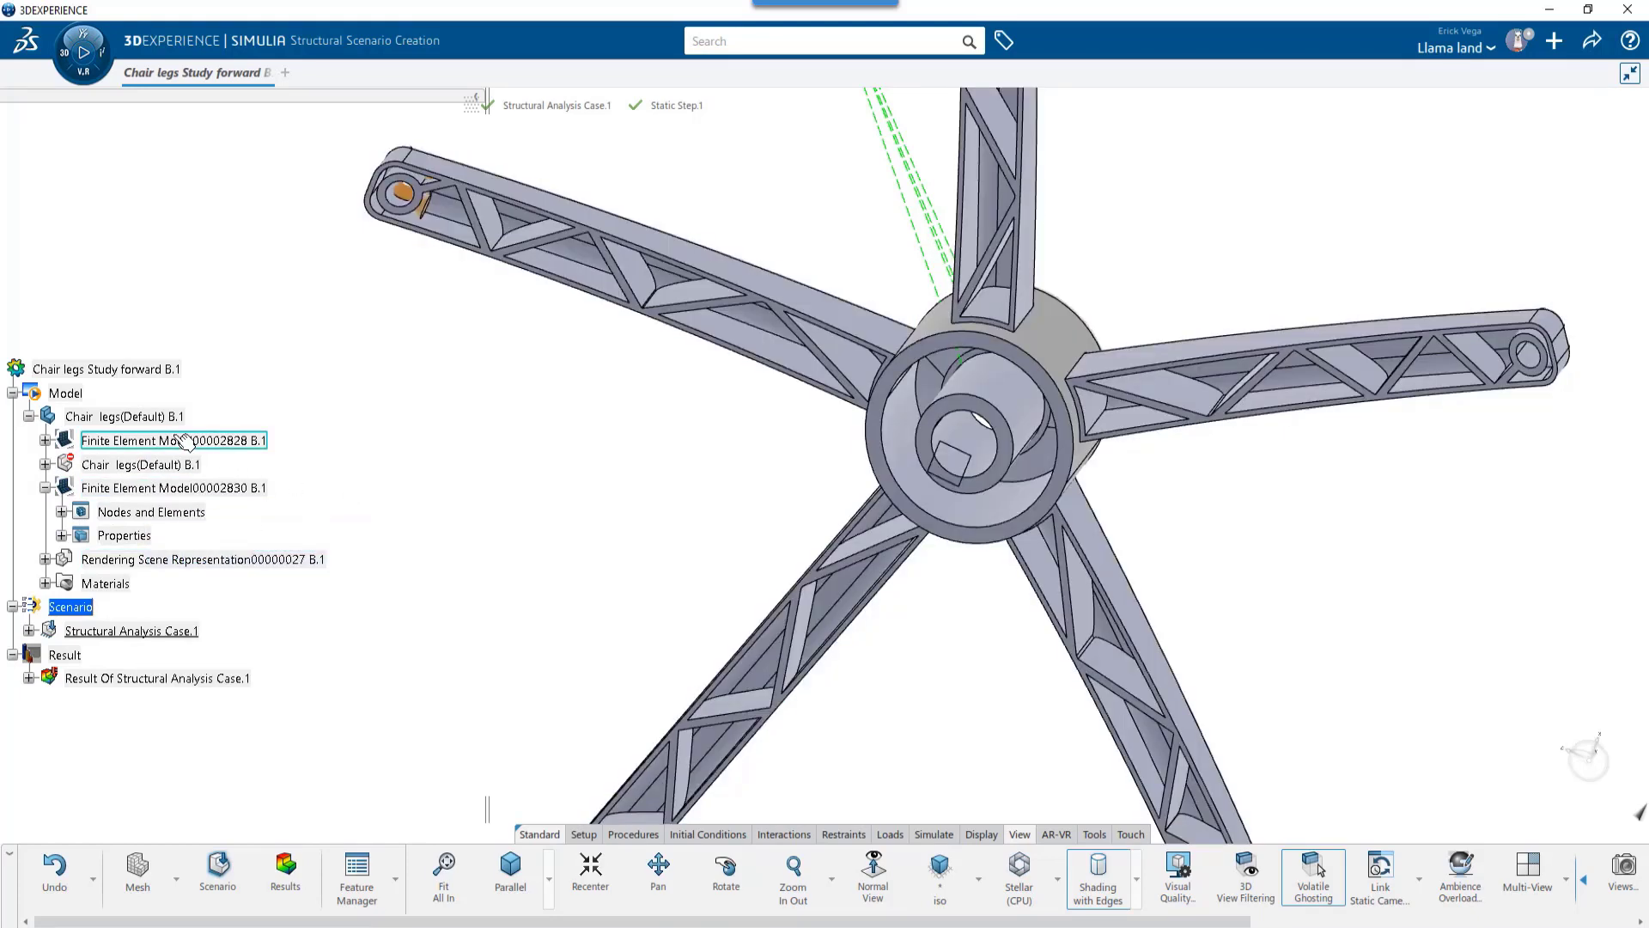
{"action": "right_click", "coordinate": [185, 441]}
{"action": "left_click", "coordinate": [226, 495]}
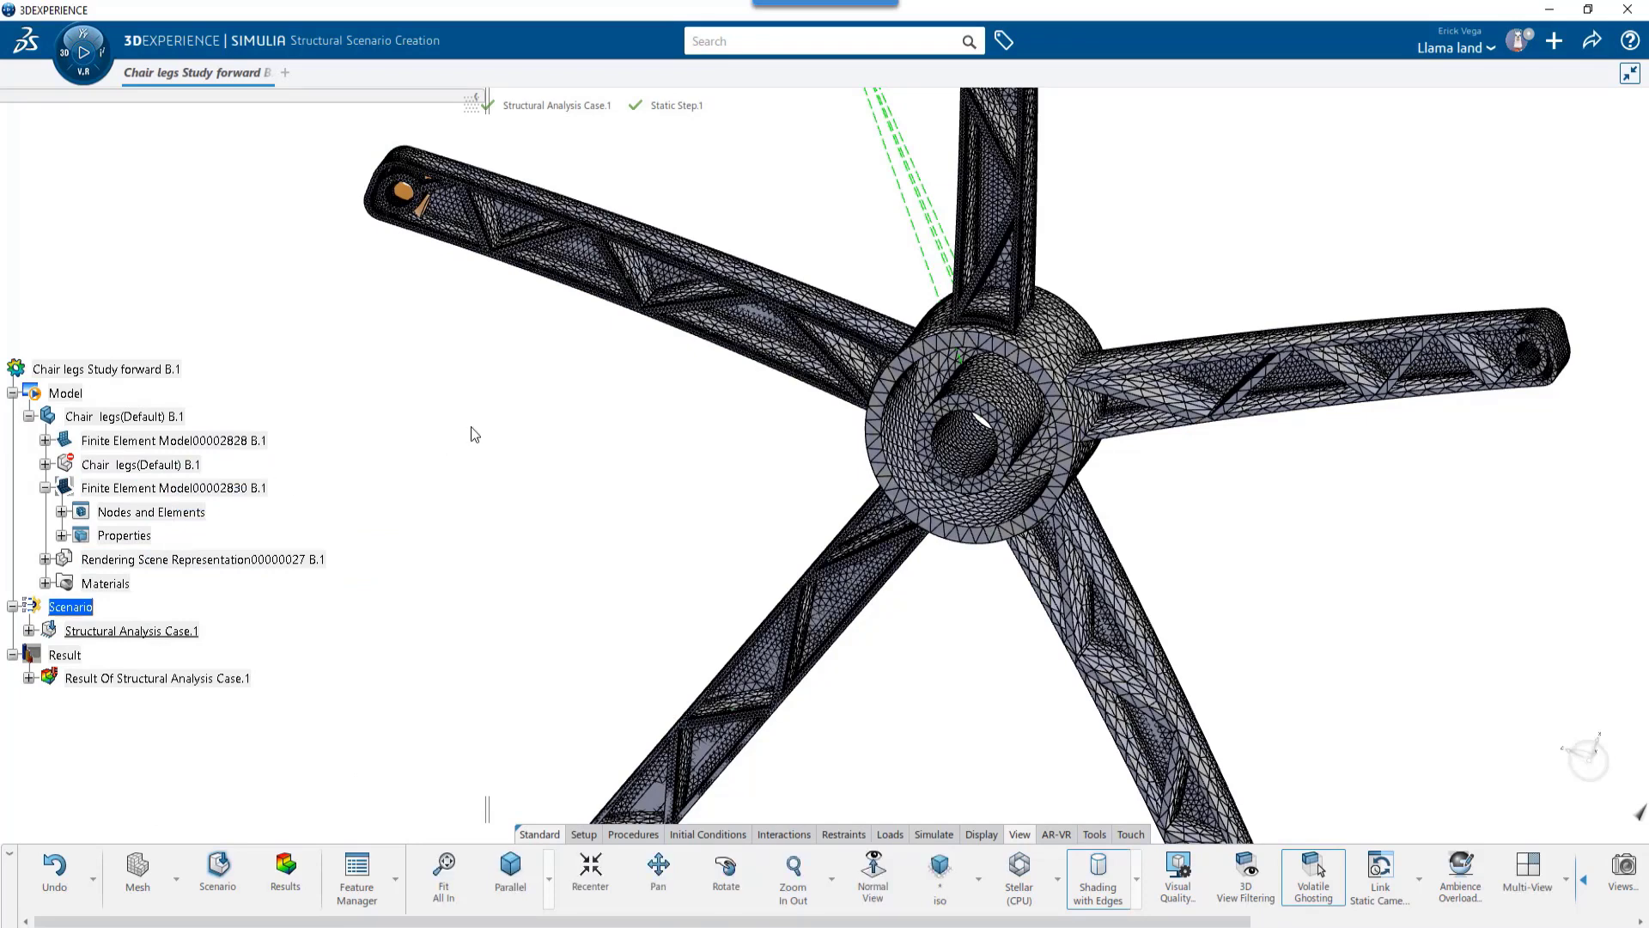
{"action": "scroll", "coordinate": [700, 309], "scroll_direction": "up", "scroll_amount": 5}
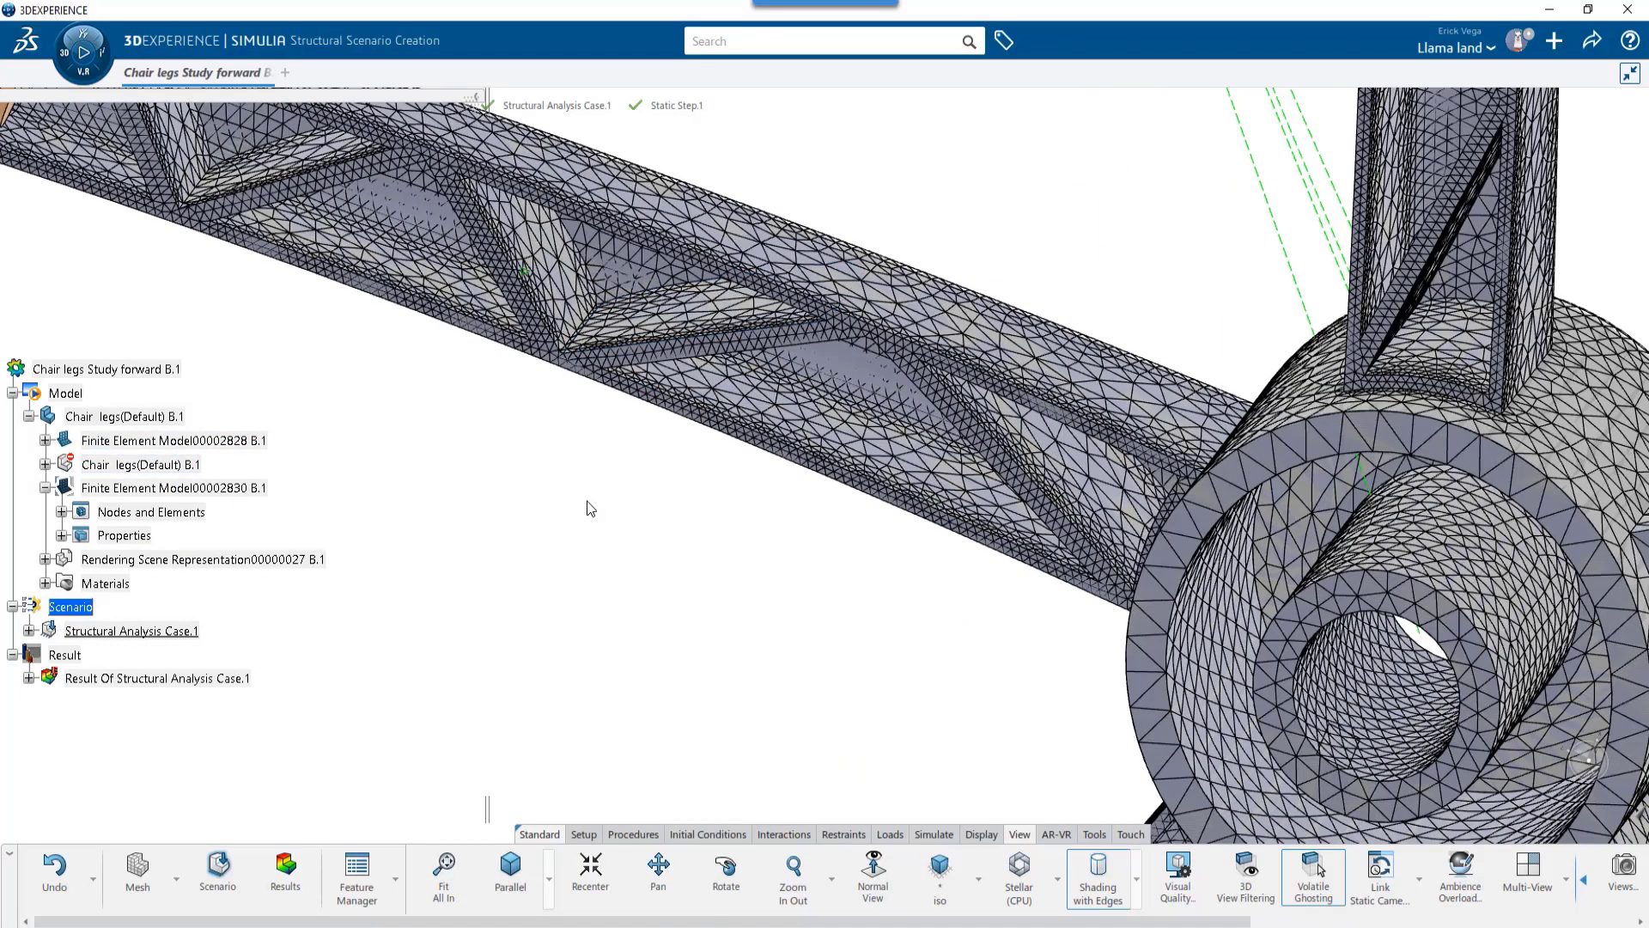
Retitle Finite Element Model00002830 to 'FEM coarse' in its properties
{"action": "right_click", "coordinate": [227, 490]}
{"action": "left_click", "coordinate": [277, 587]}
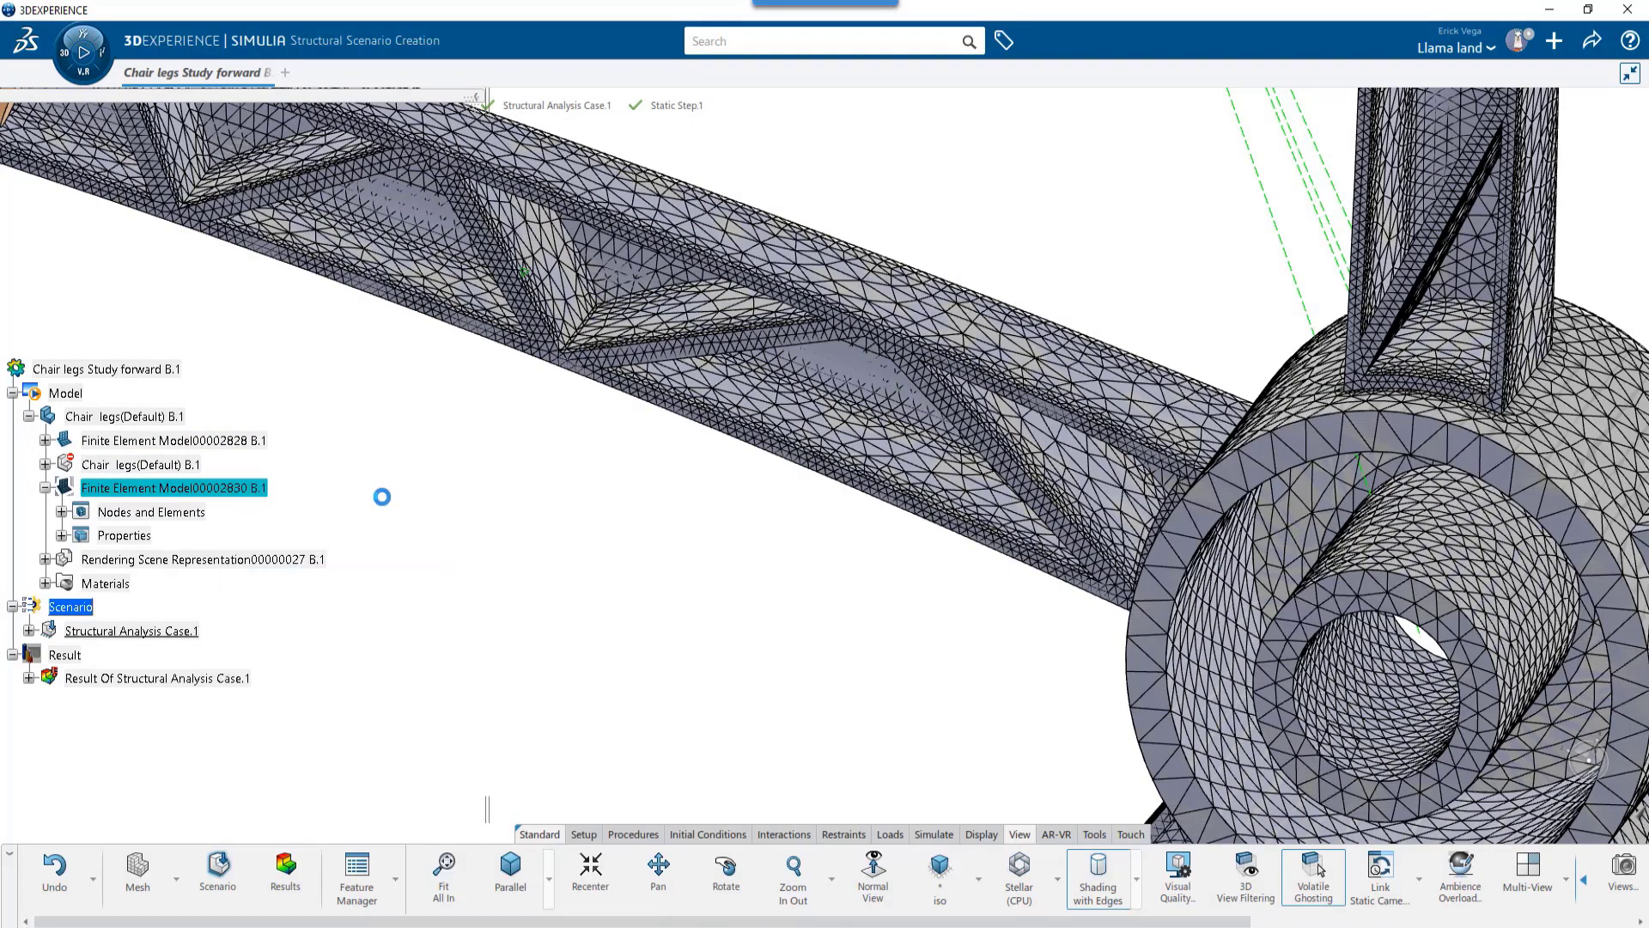
{"action": "left_click_drag", "start_coordinate": [479, 340], "coordinate": [660, 344]}
{"action": "type", "text": "FEM"}
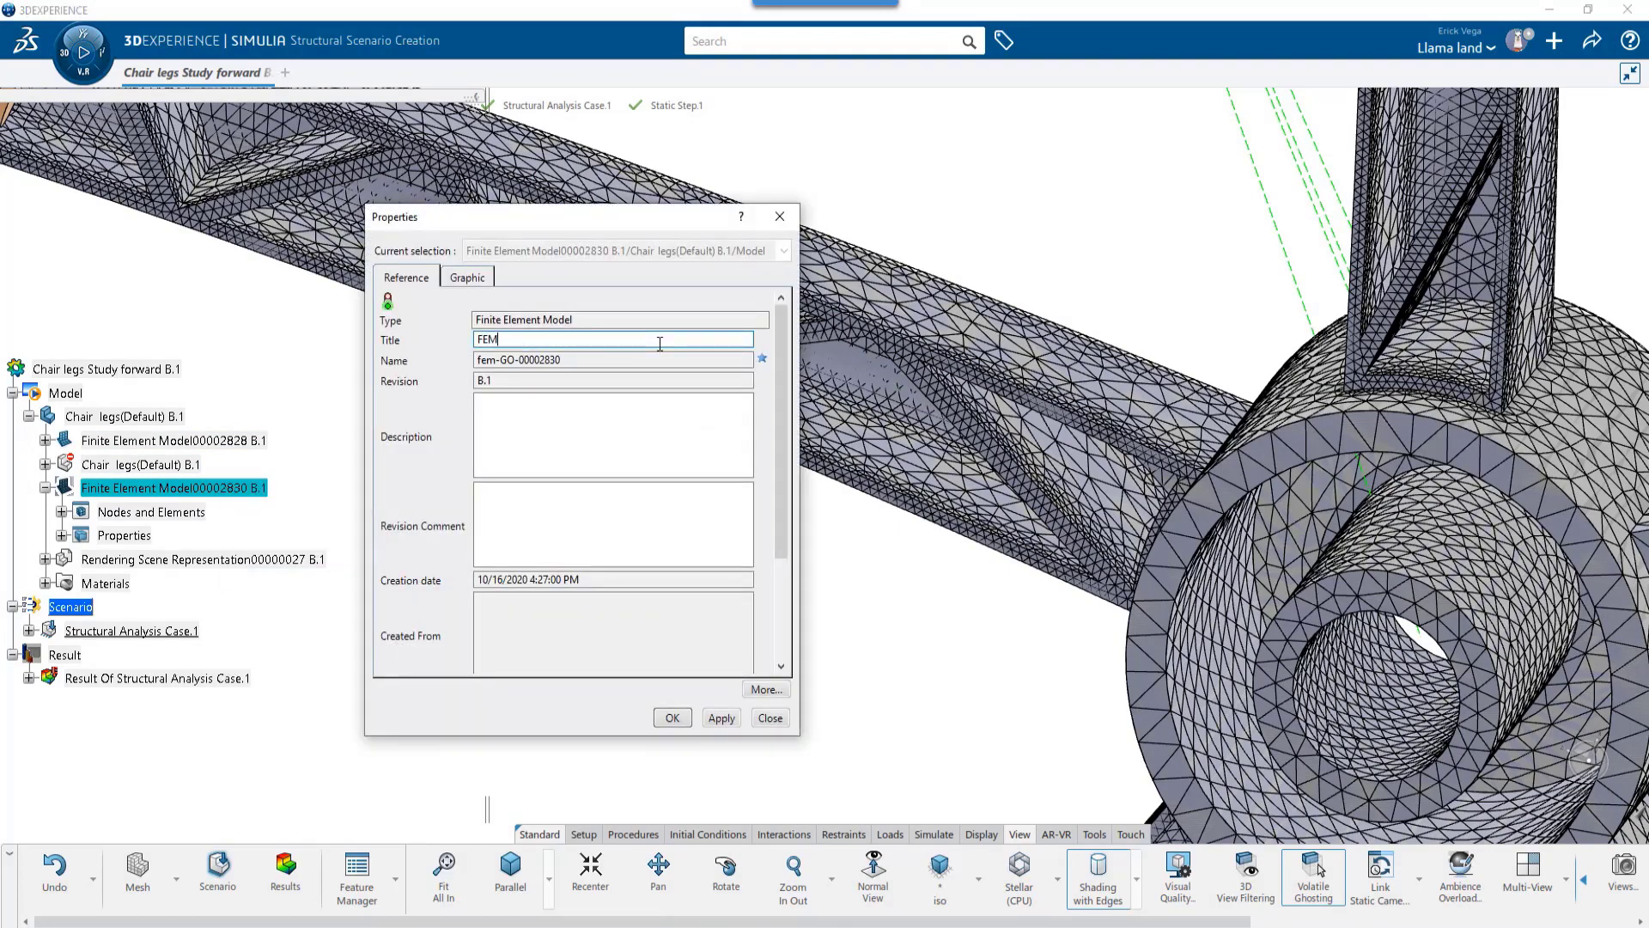
{"action": "type", "text": " coarse"}
{"action": "key", "text": "Return"}
Retitle Finite Element Model00002828 to 'FEM fine' in its properties
{"action": "right_click", "coordinate": [196, 441]}
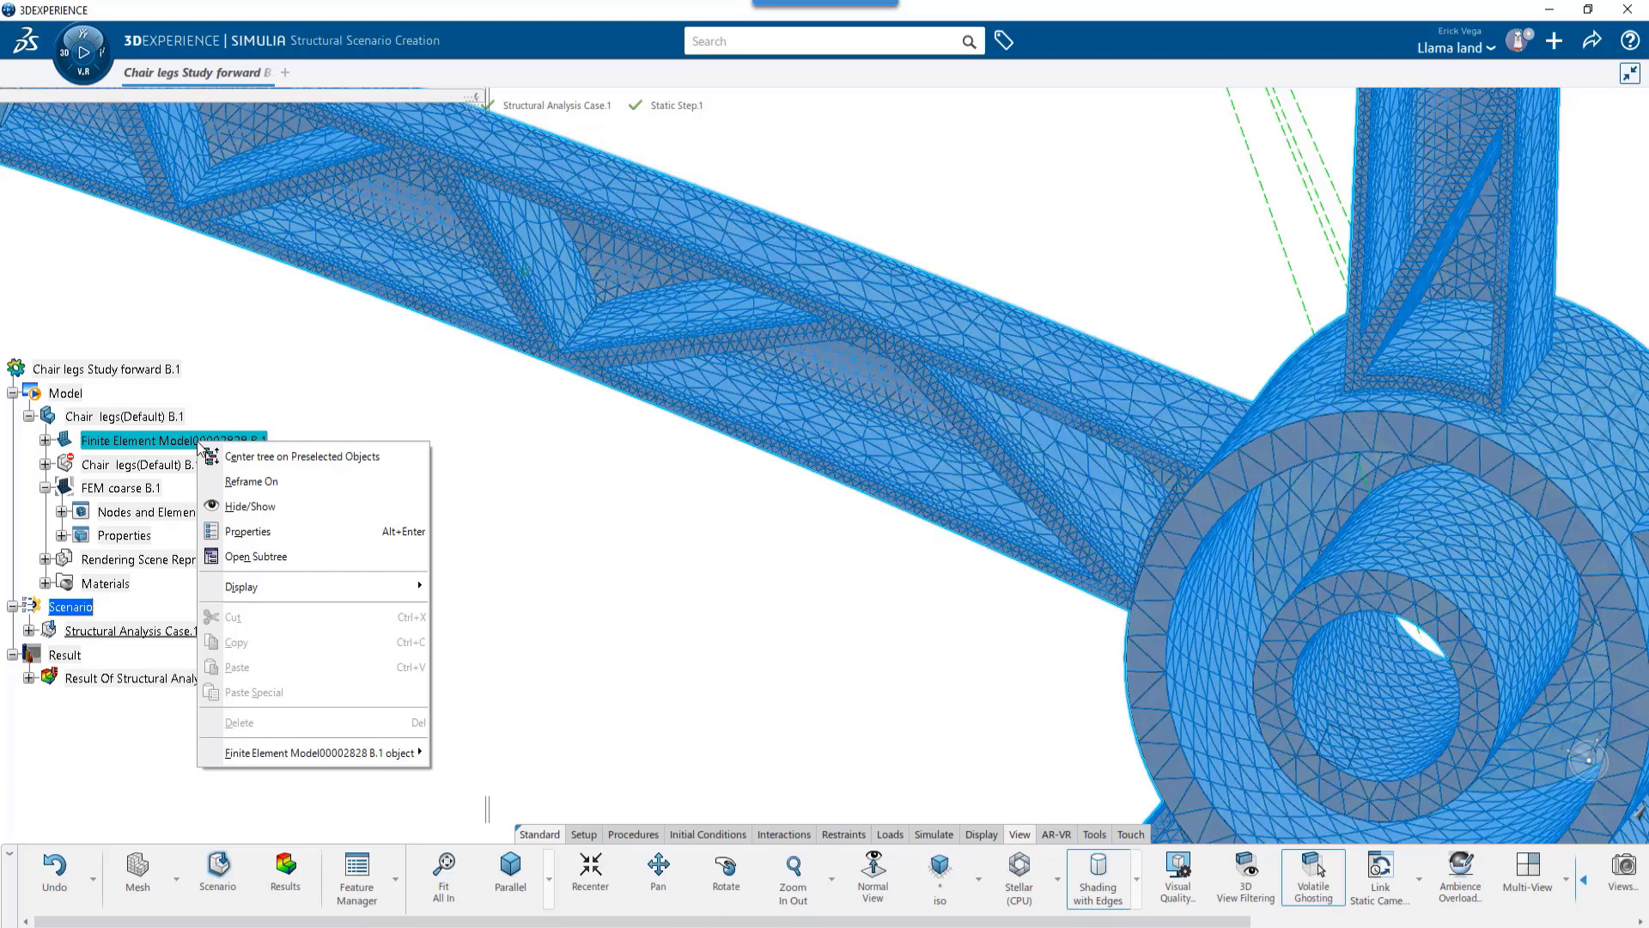
{"action": "left_click", "coordinate": [261, 533]}
{"action": "double_click", "coordinate": [524, 340]}
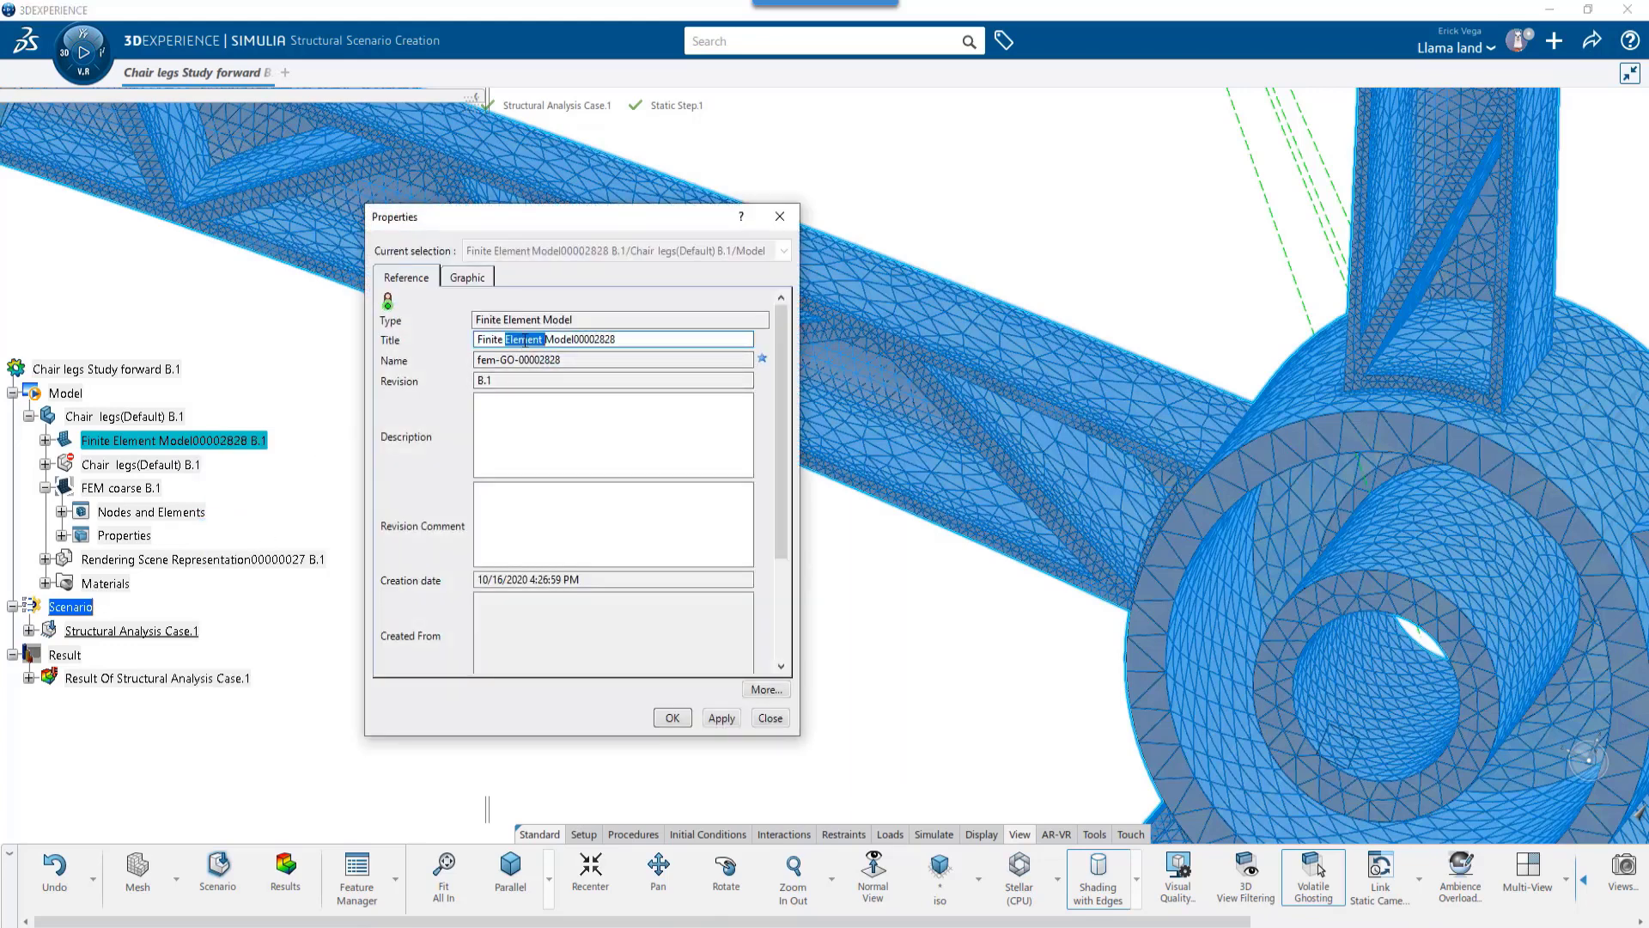
{"action": "triple_click", "coordinate": [524, 340]}
{"action": "type", "text": "FEM fine"}
{"action": "left_click", "coordinate": [673, 718]}
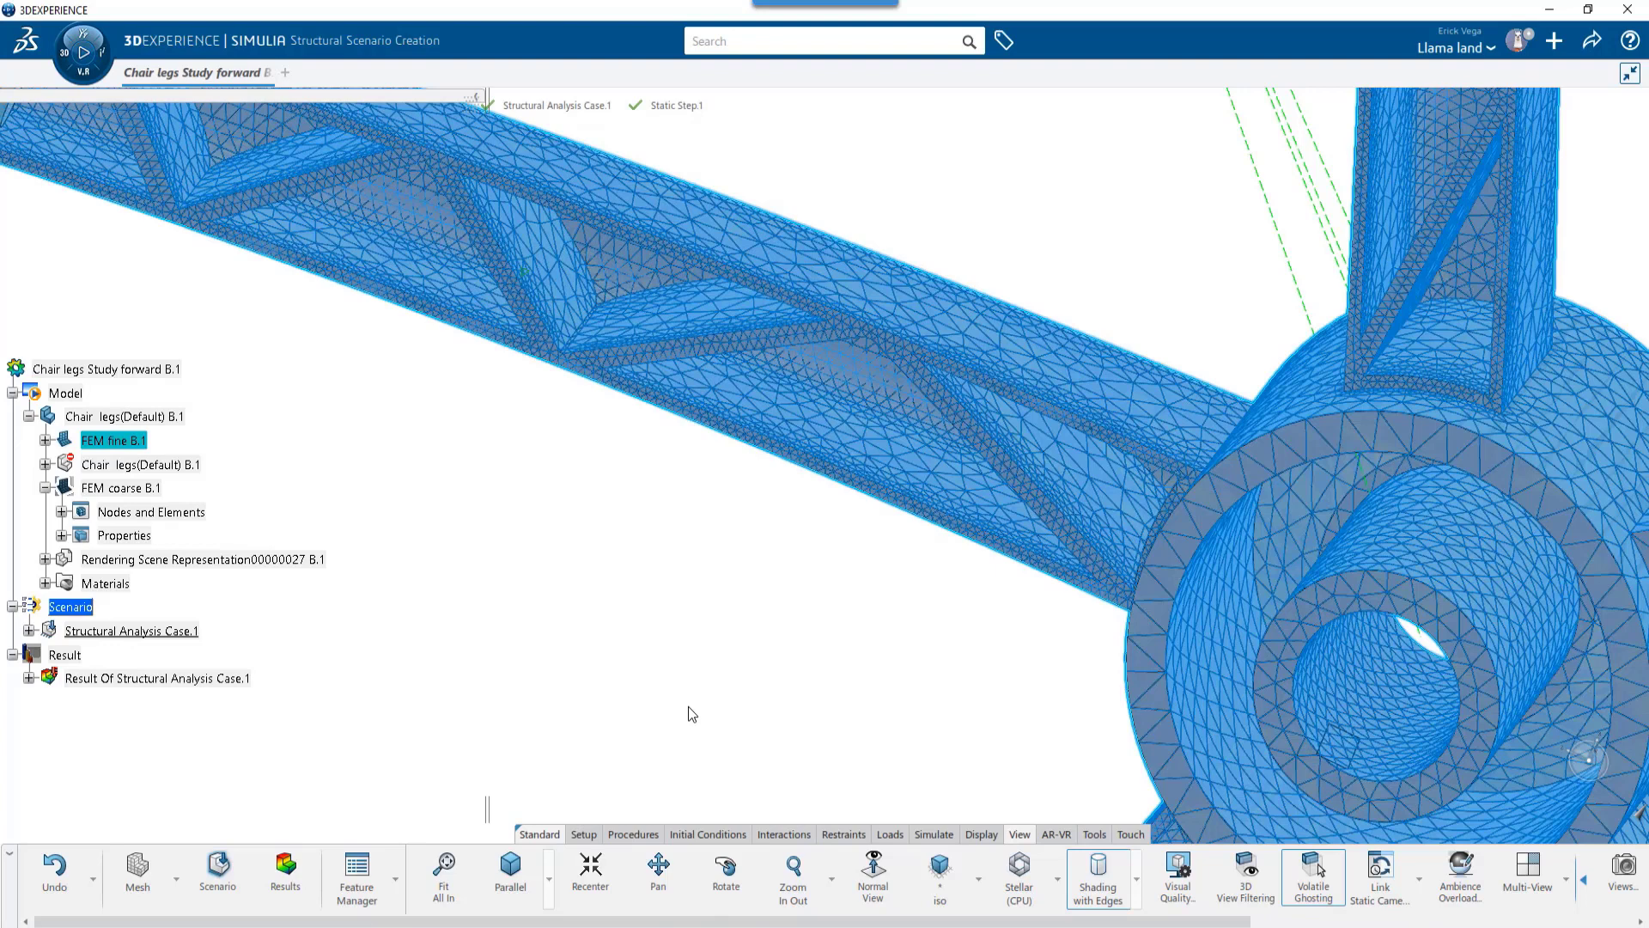
Show the Assistant panel from the viewport menu and switch to the Setup commands
{"action": "right_click", "coordinate": [718, 668]}
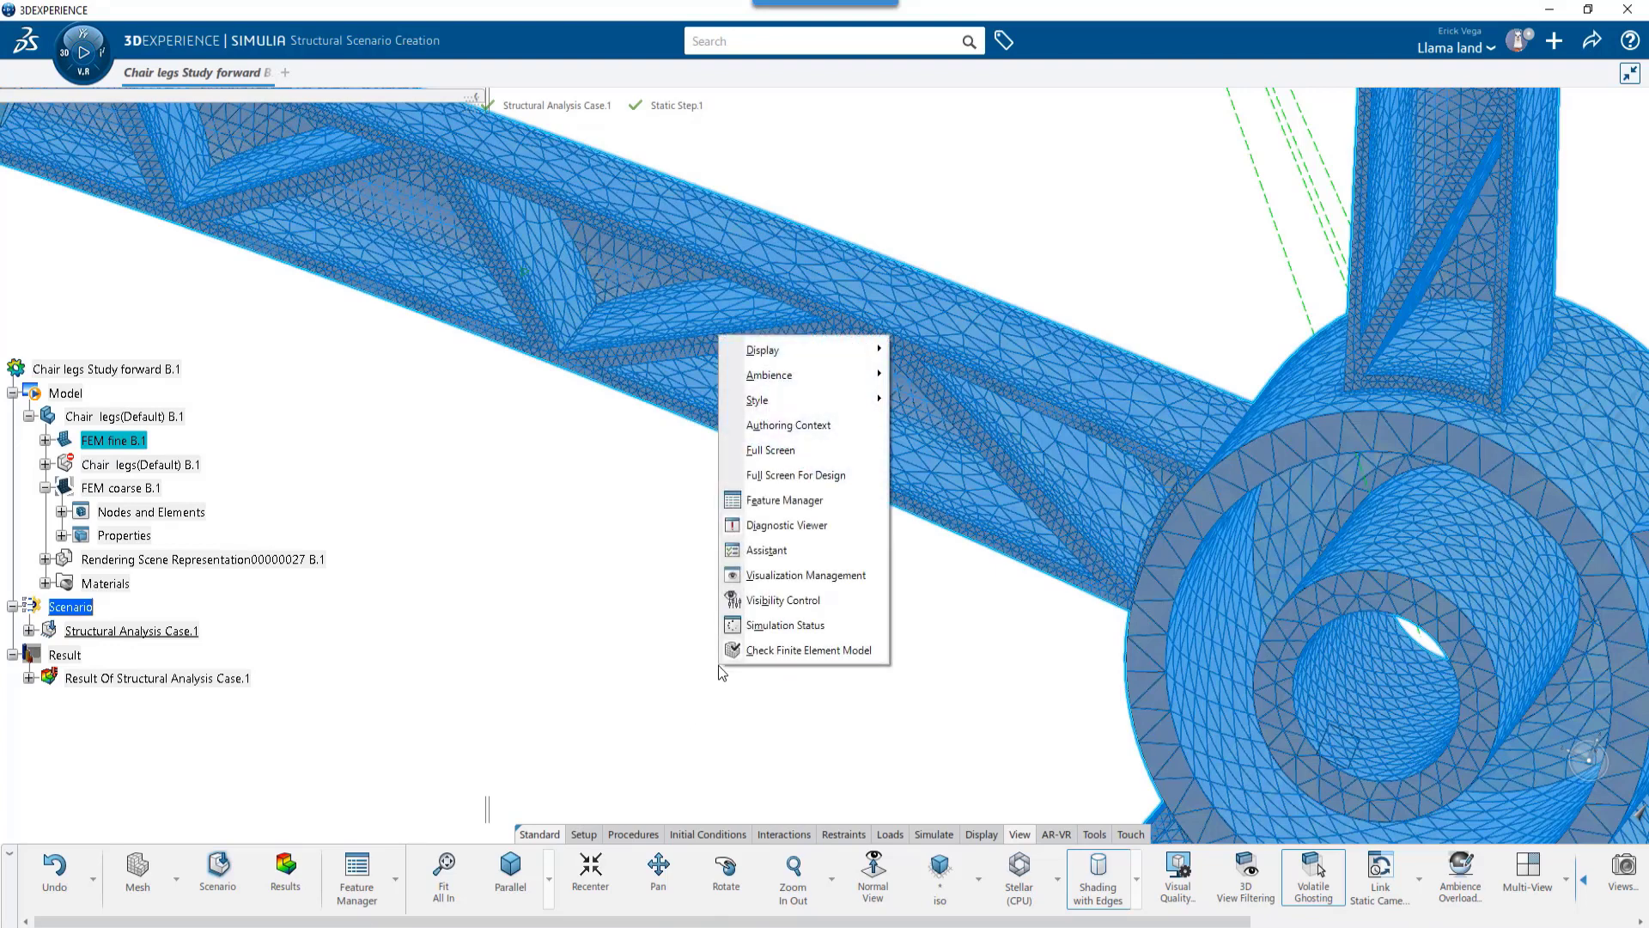
{"action": "left_click", "coordinate": [782, 550]}
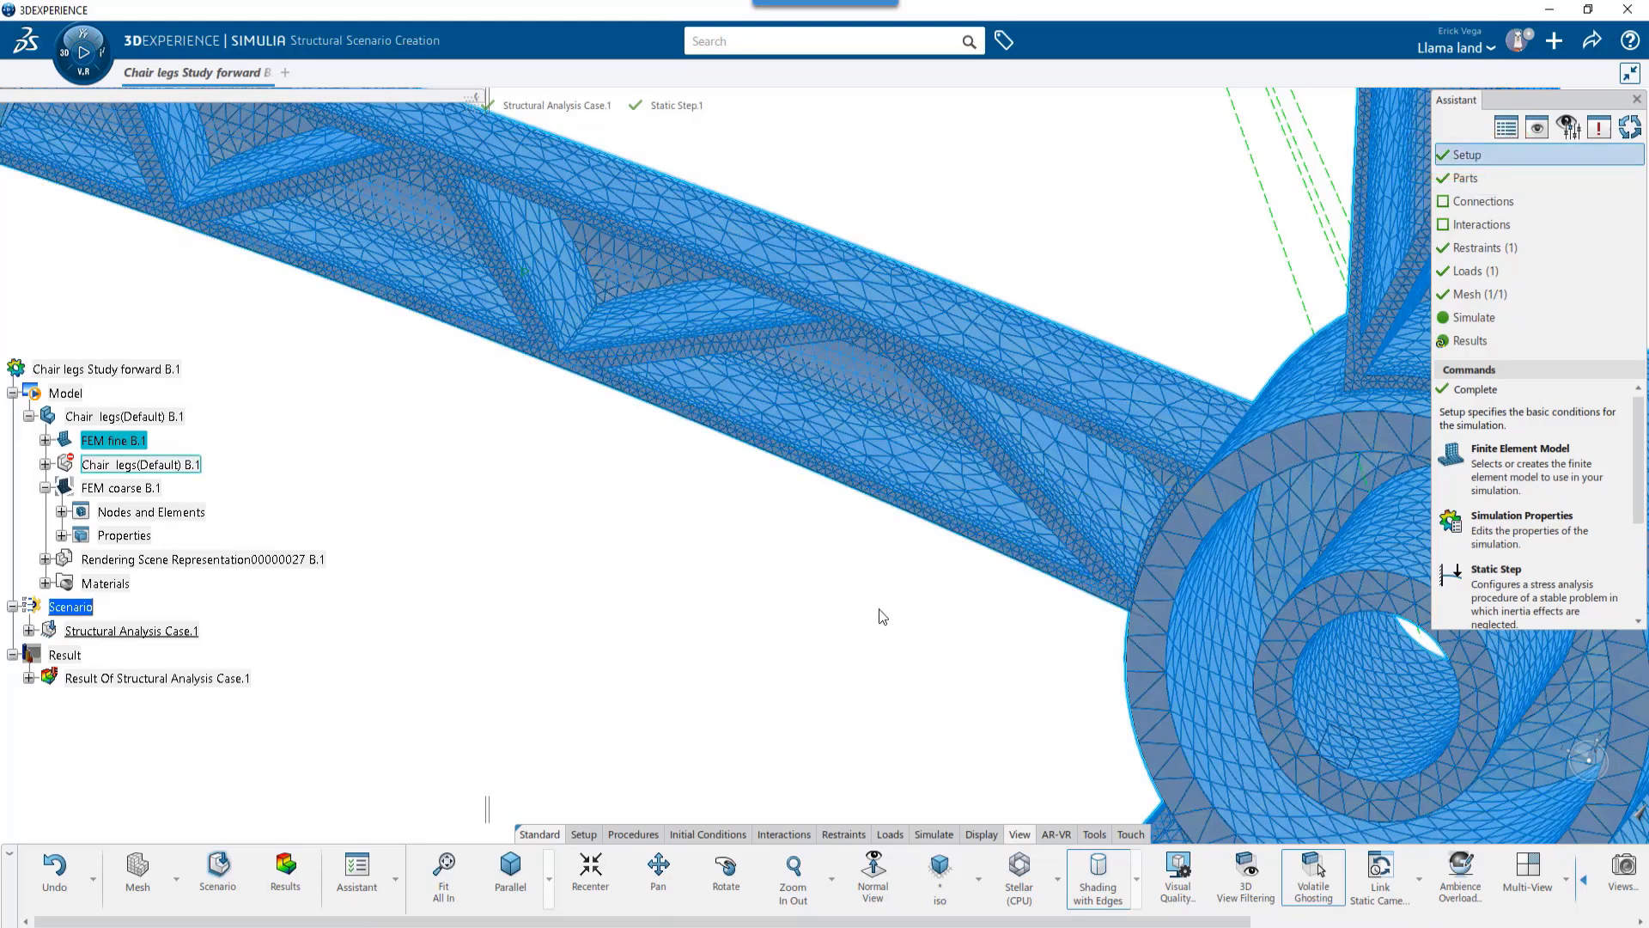
{"action": "left_click", "coordinate": [595, 835]}
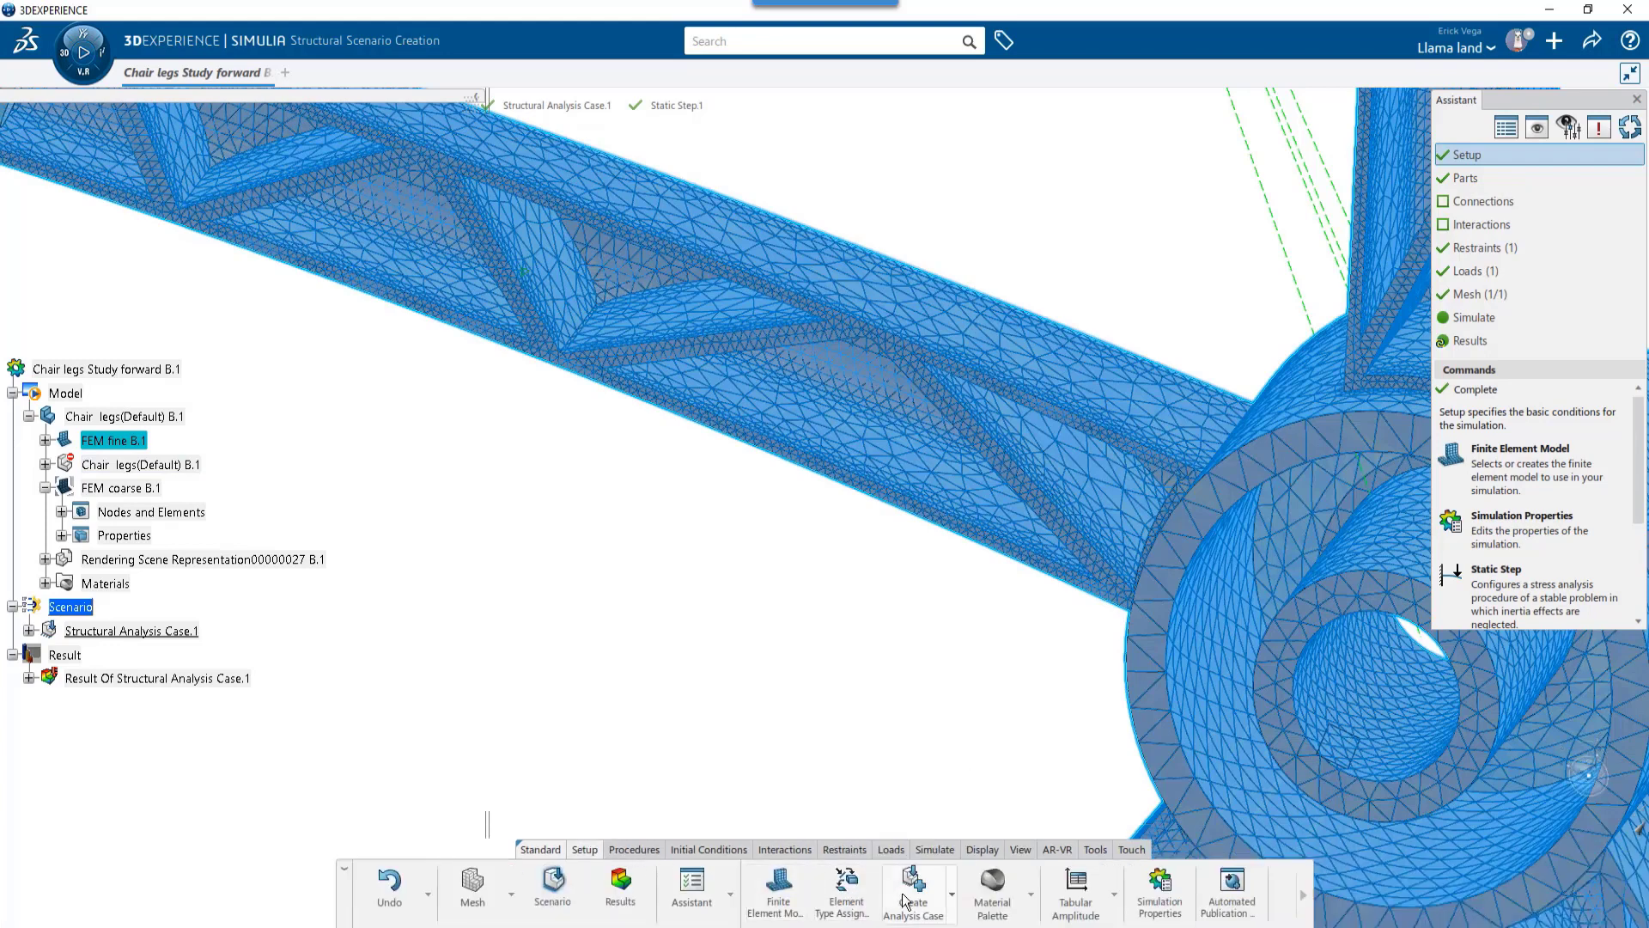
Duplicate the analysis case and name it 'Structural Analysis Case.2 w FEM fine'
{"action": "left_click", "coordinate": [952, 896]}
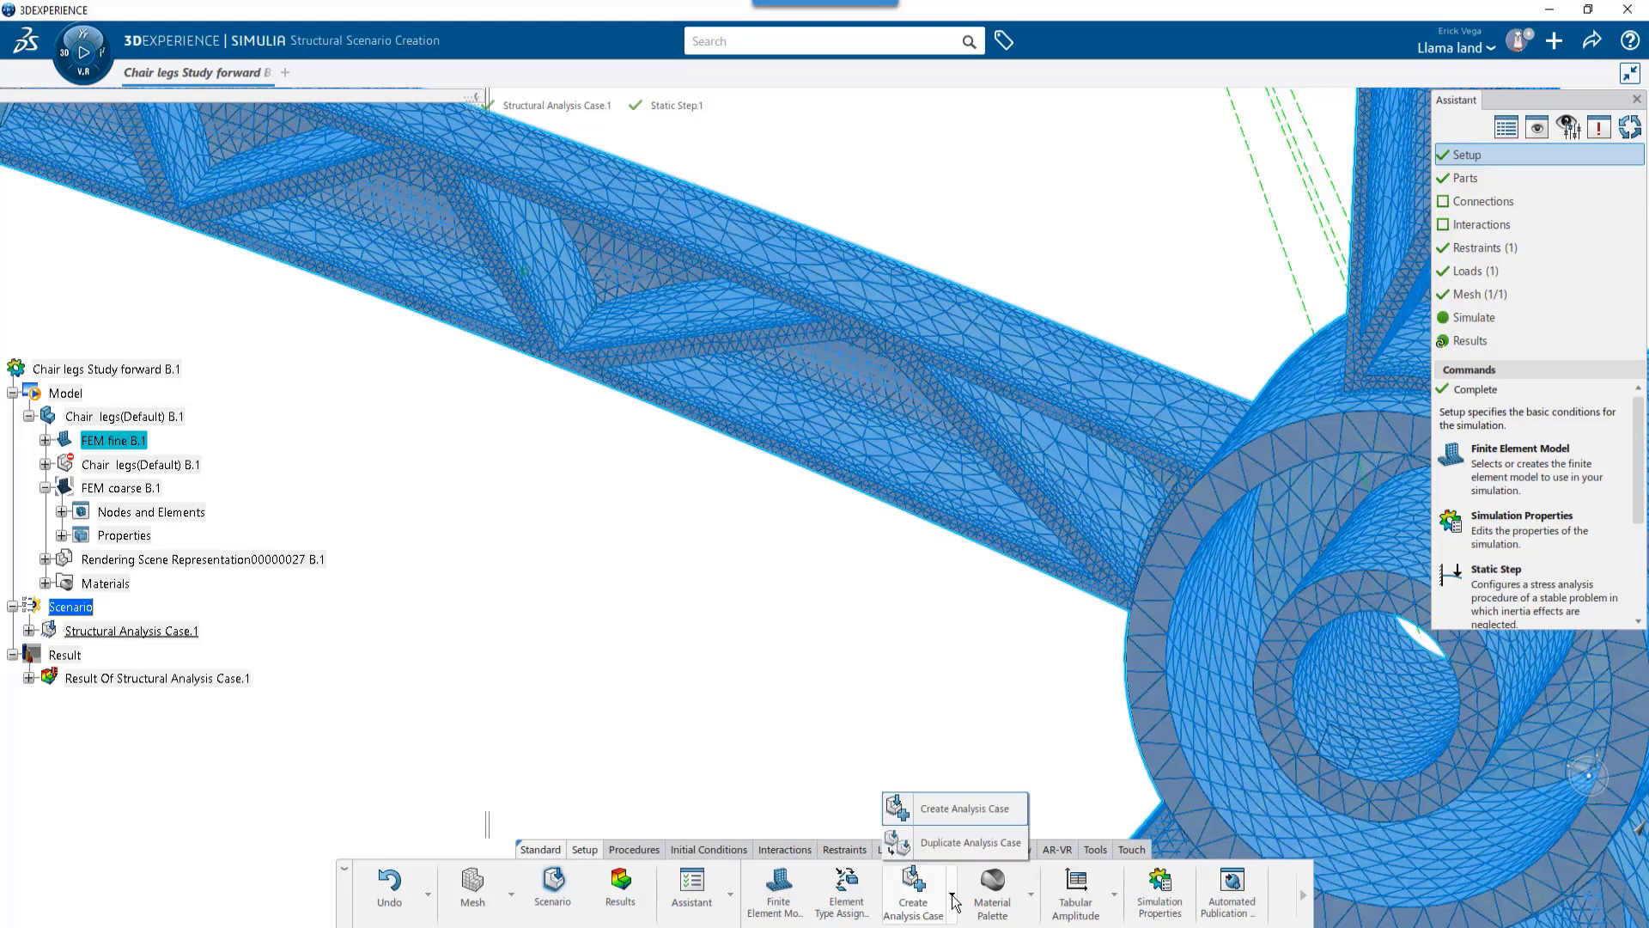
{"action": "left_click", "coordinate": [959, 841]}
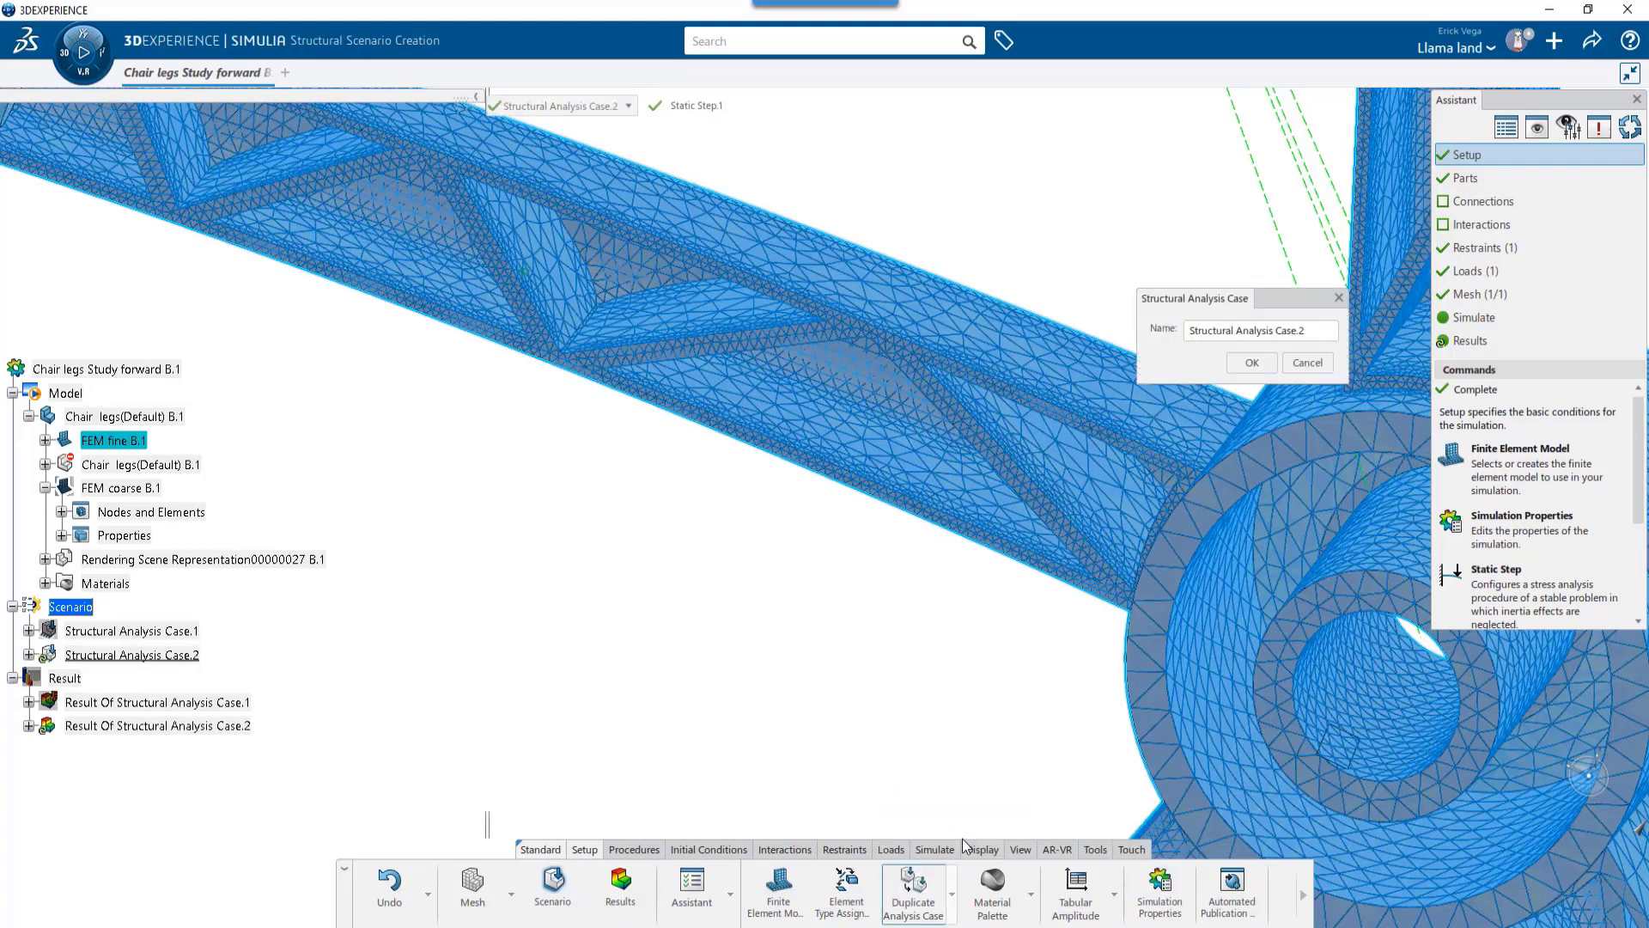
{"action": "triple_click", "coordinate": [1310, 331]}
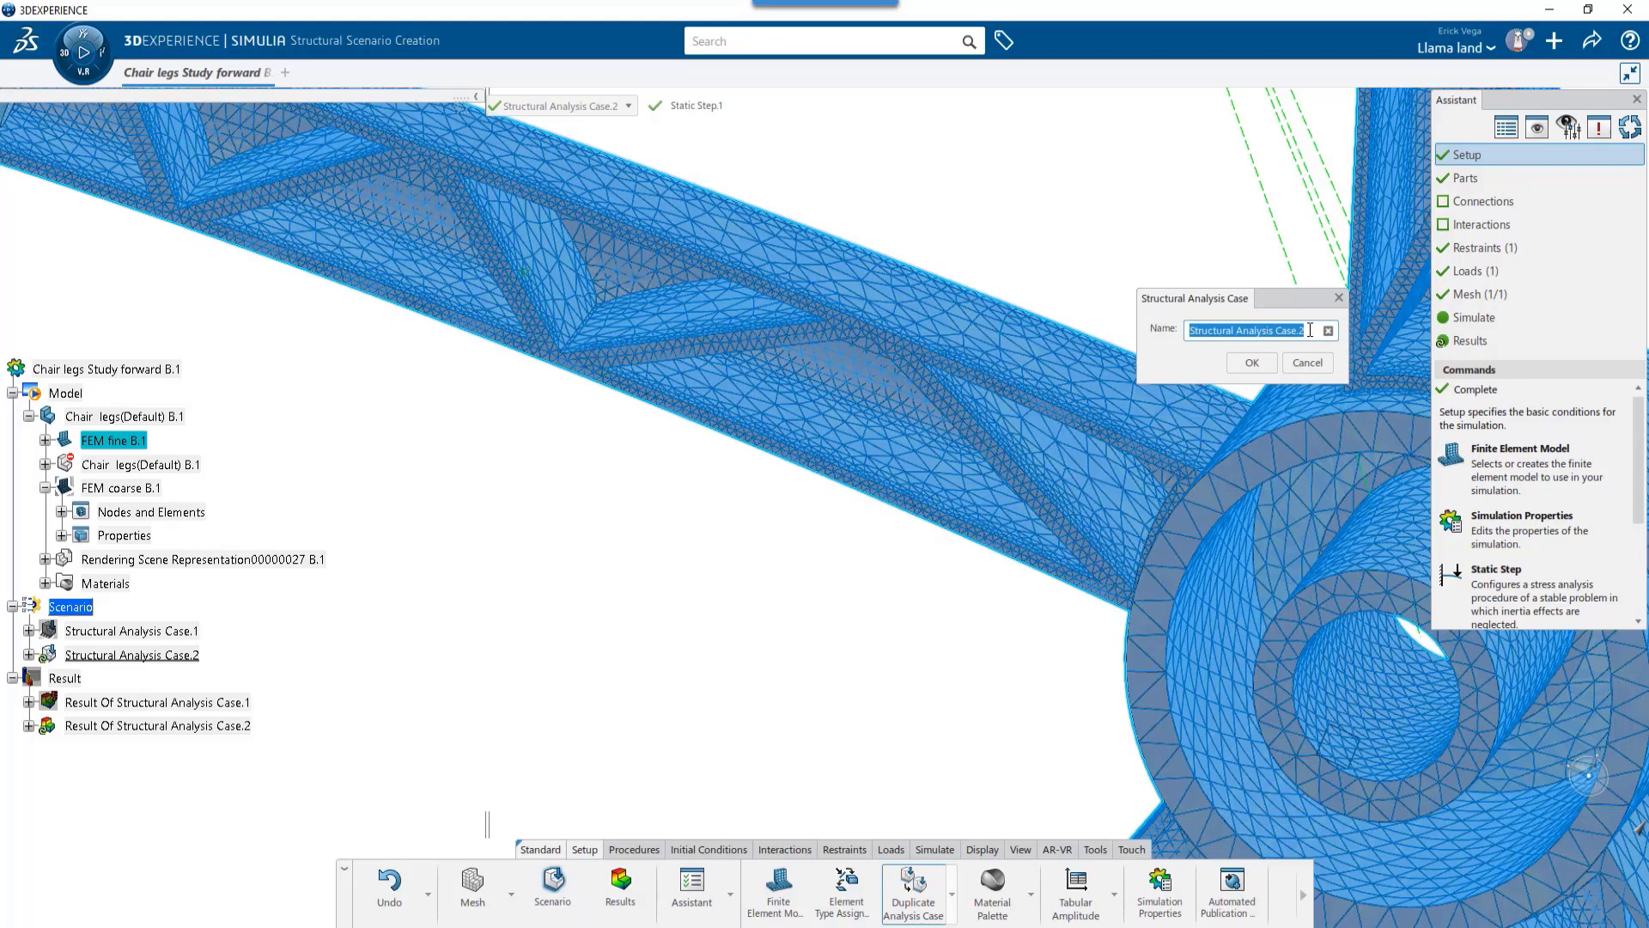
{"action": "left_click", "coordinate": [1310, 331]}
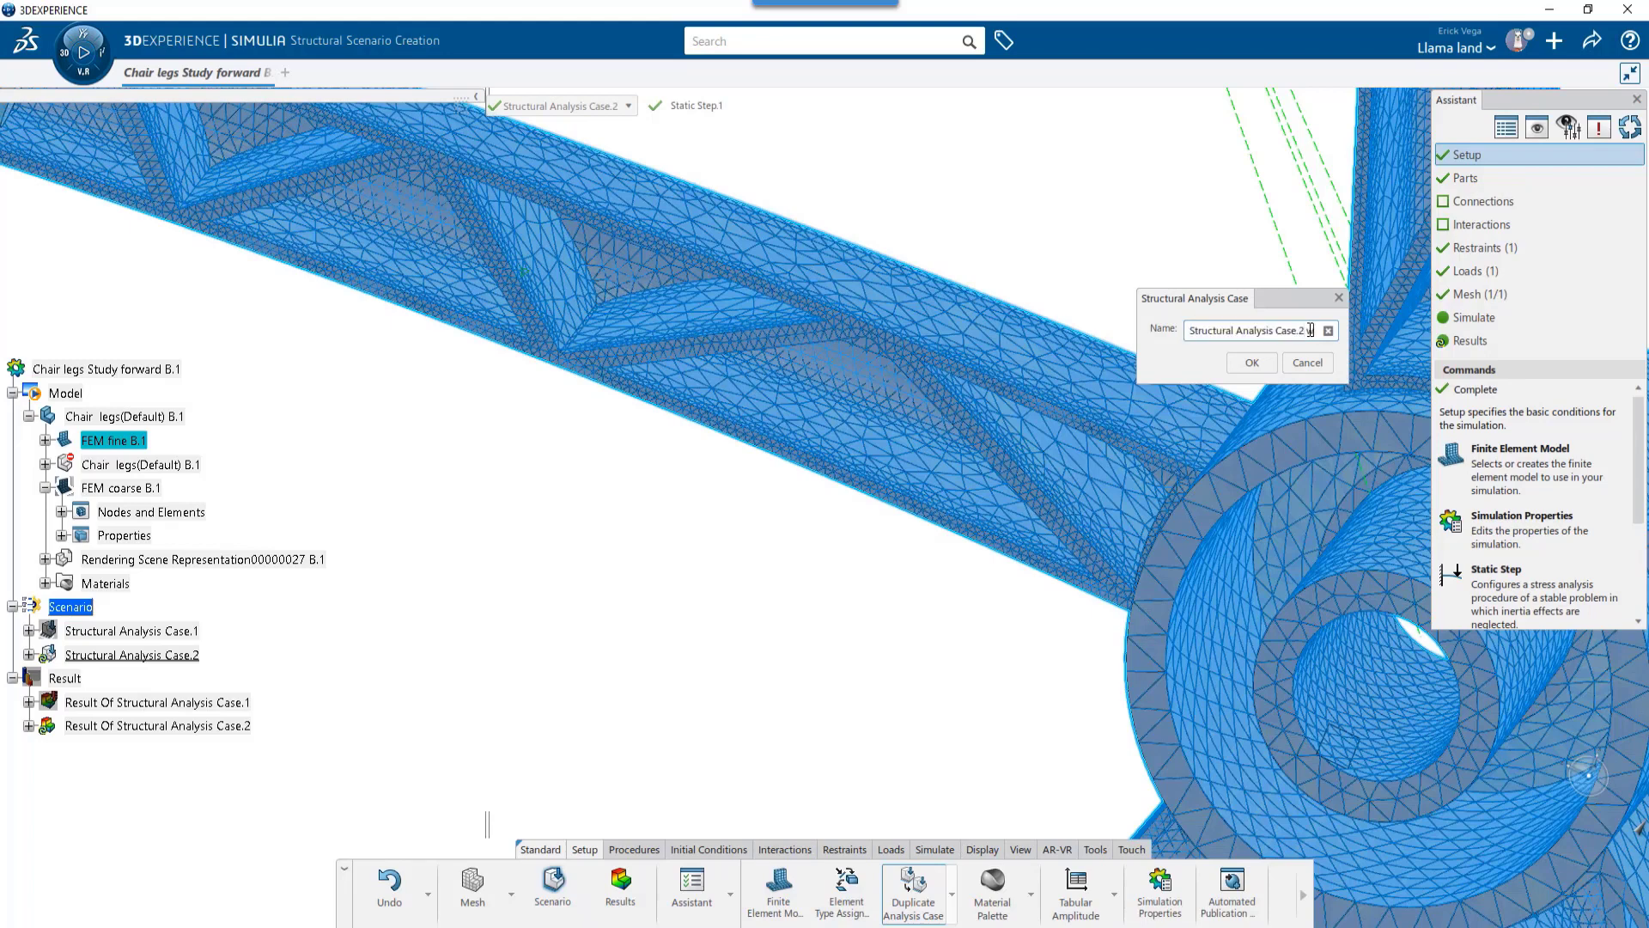
{"action": "type", "text": "w FEM fine"}
{"action": "left_click", "coordinate": [1255, 361]}
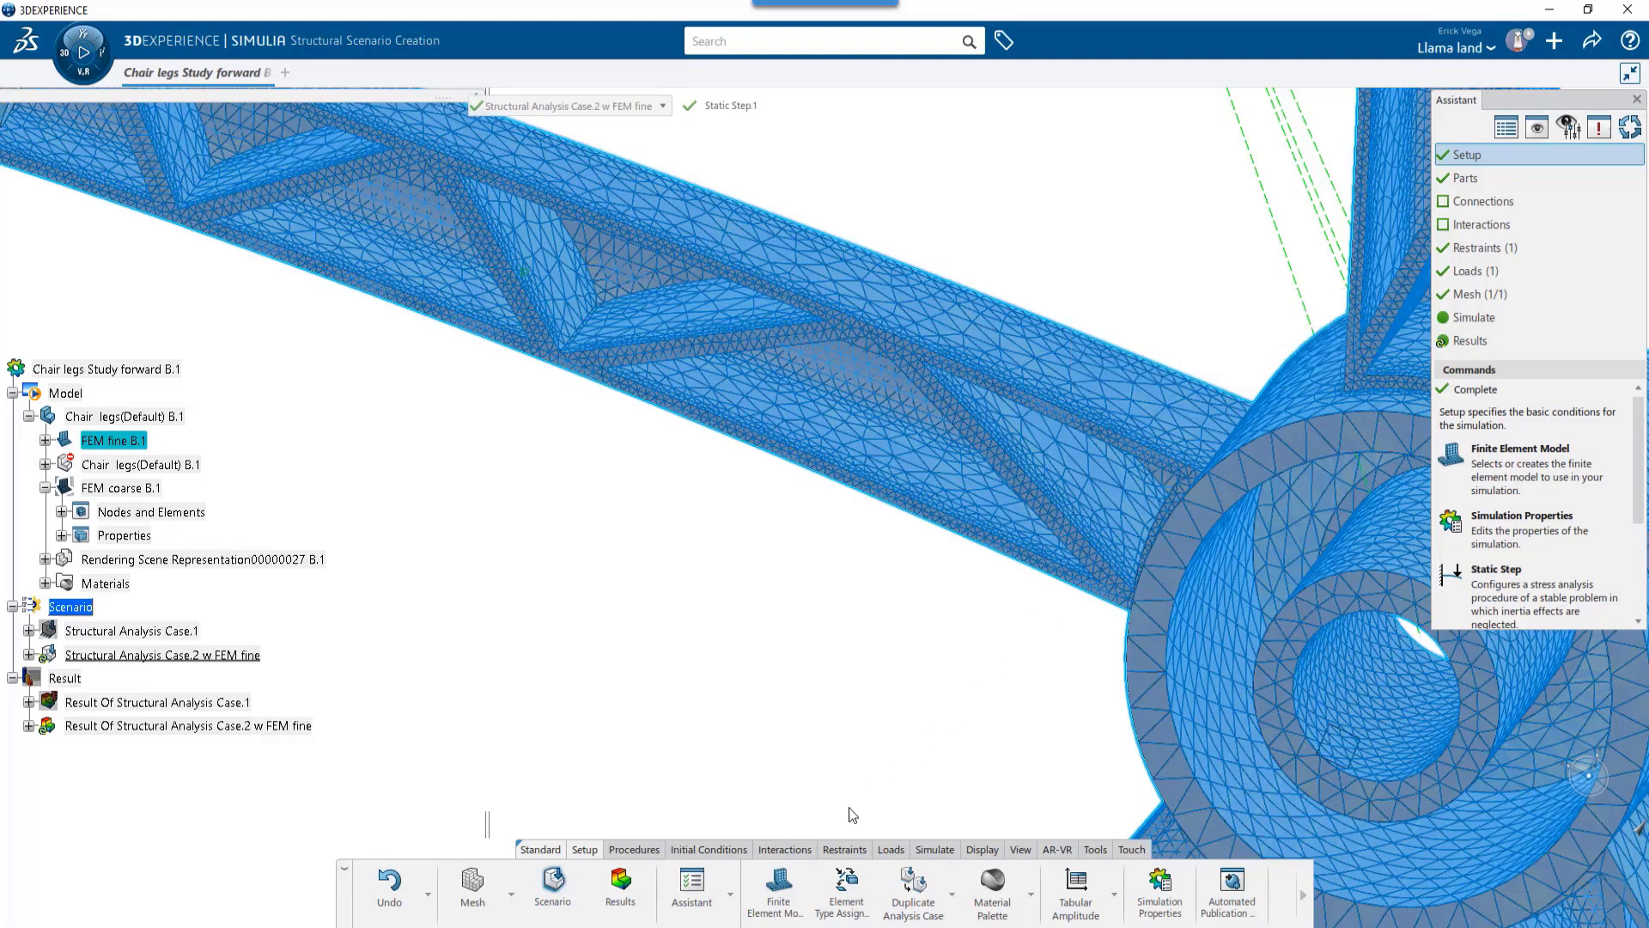
Create a new finite element model with no initialization and Run model check turned off
{"action": "left_click", "coordinate": [779, 898]}
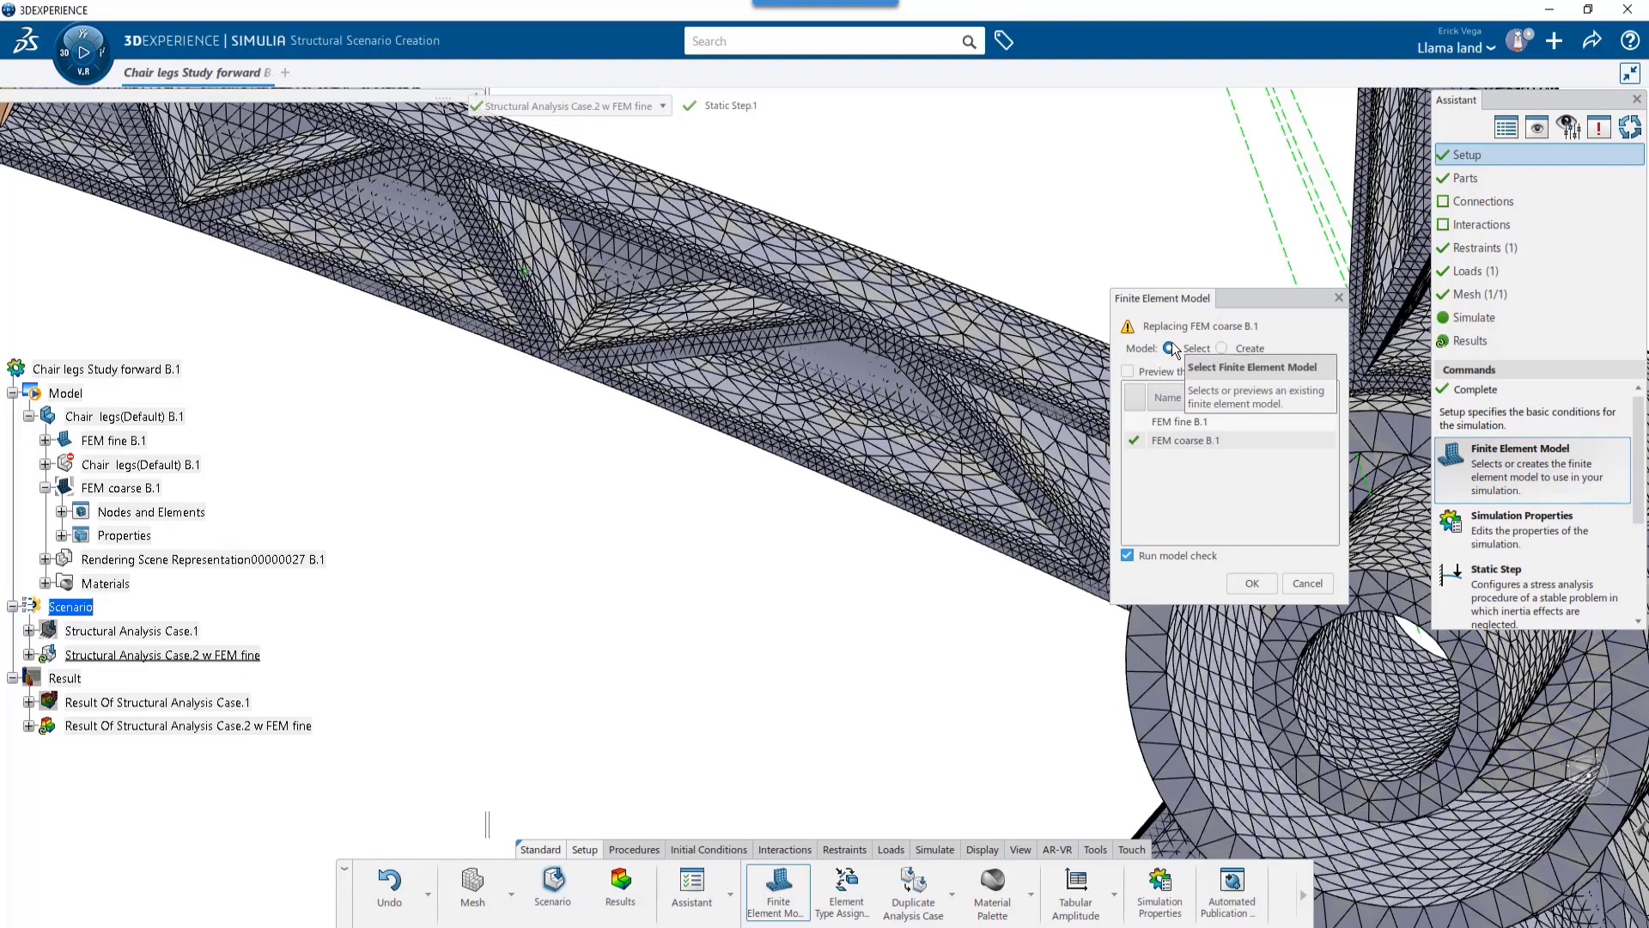
{"action": "left_click", "coordinate": [1227, 351]}
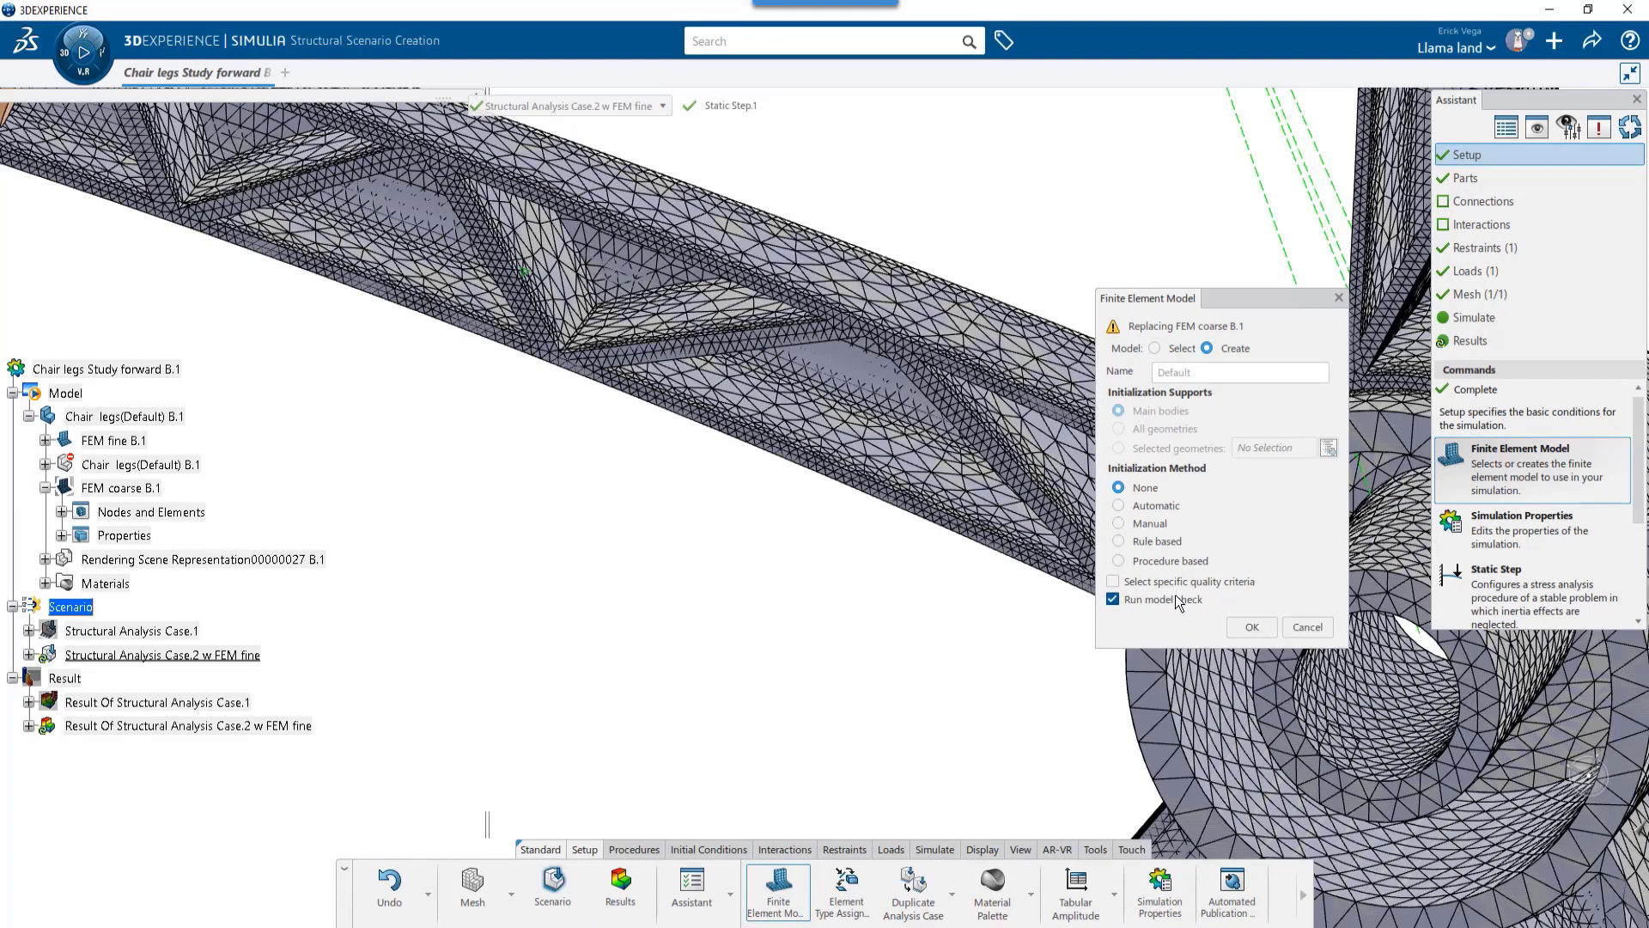
{"action": "left_click", "coordinate": [1113, 599]}
{"action": "left_click", "coordinate": [1250, 627]}
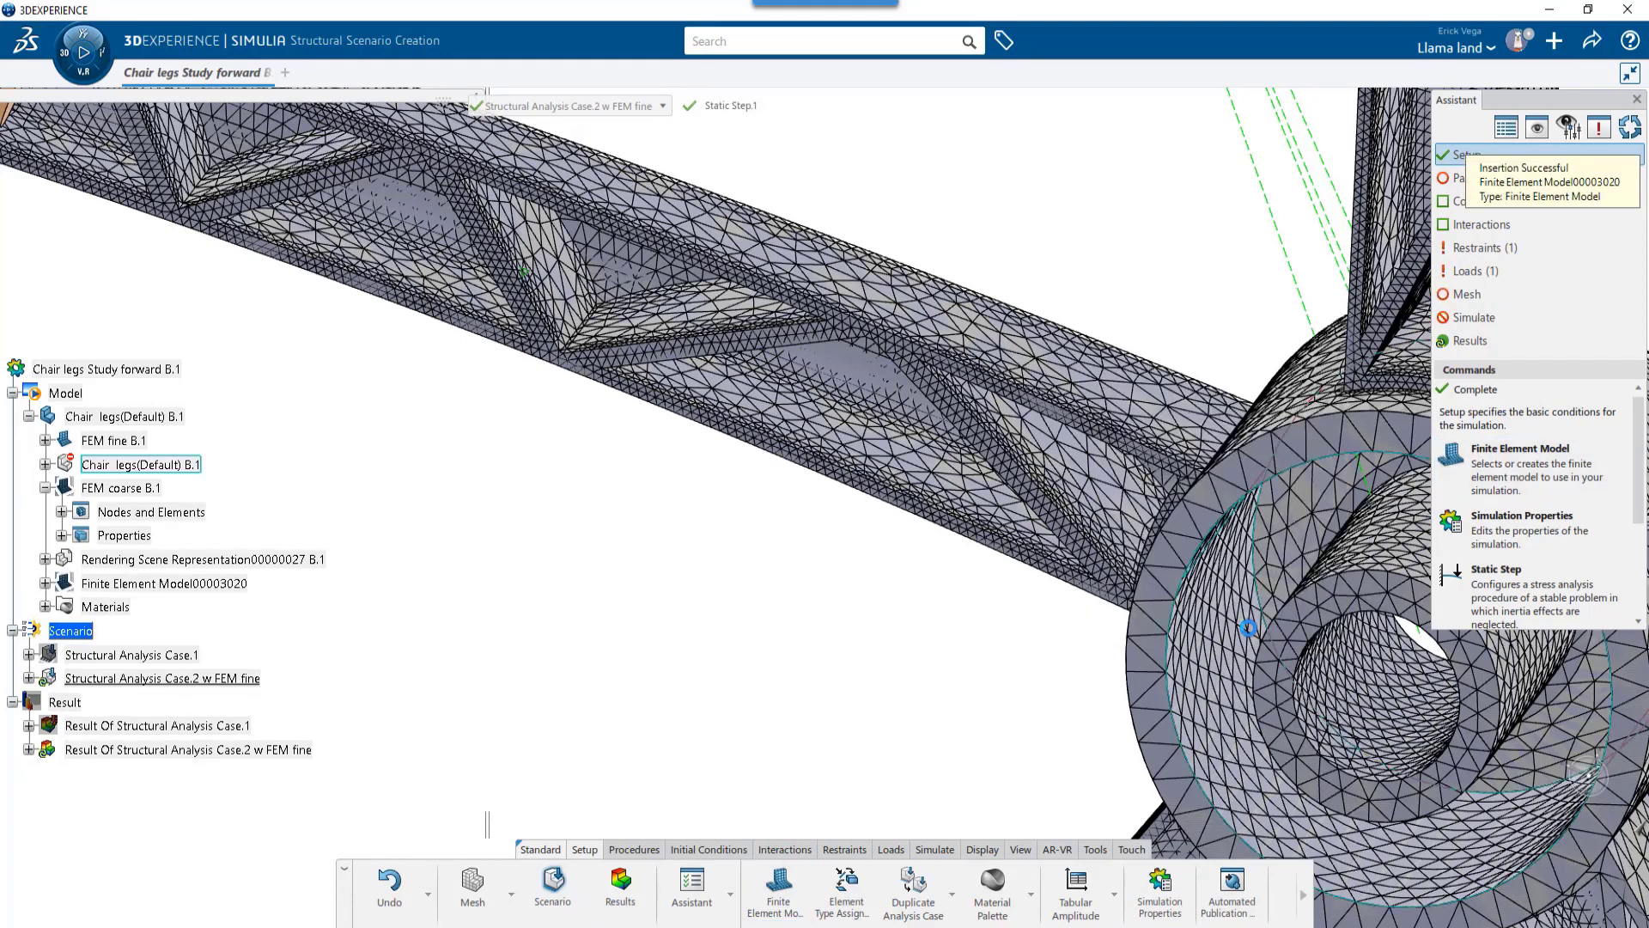
Use Hide/Show on the FEM coarse and FEM fine entries until both meshes are hidden
{"action": "right_click", "coordinate": [142, 487]}
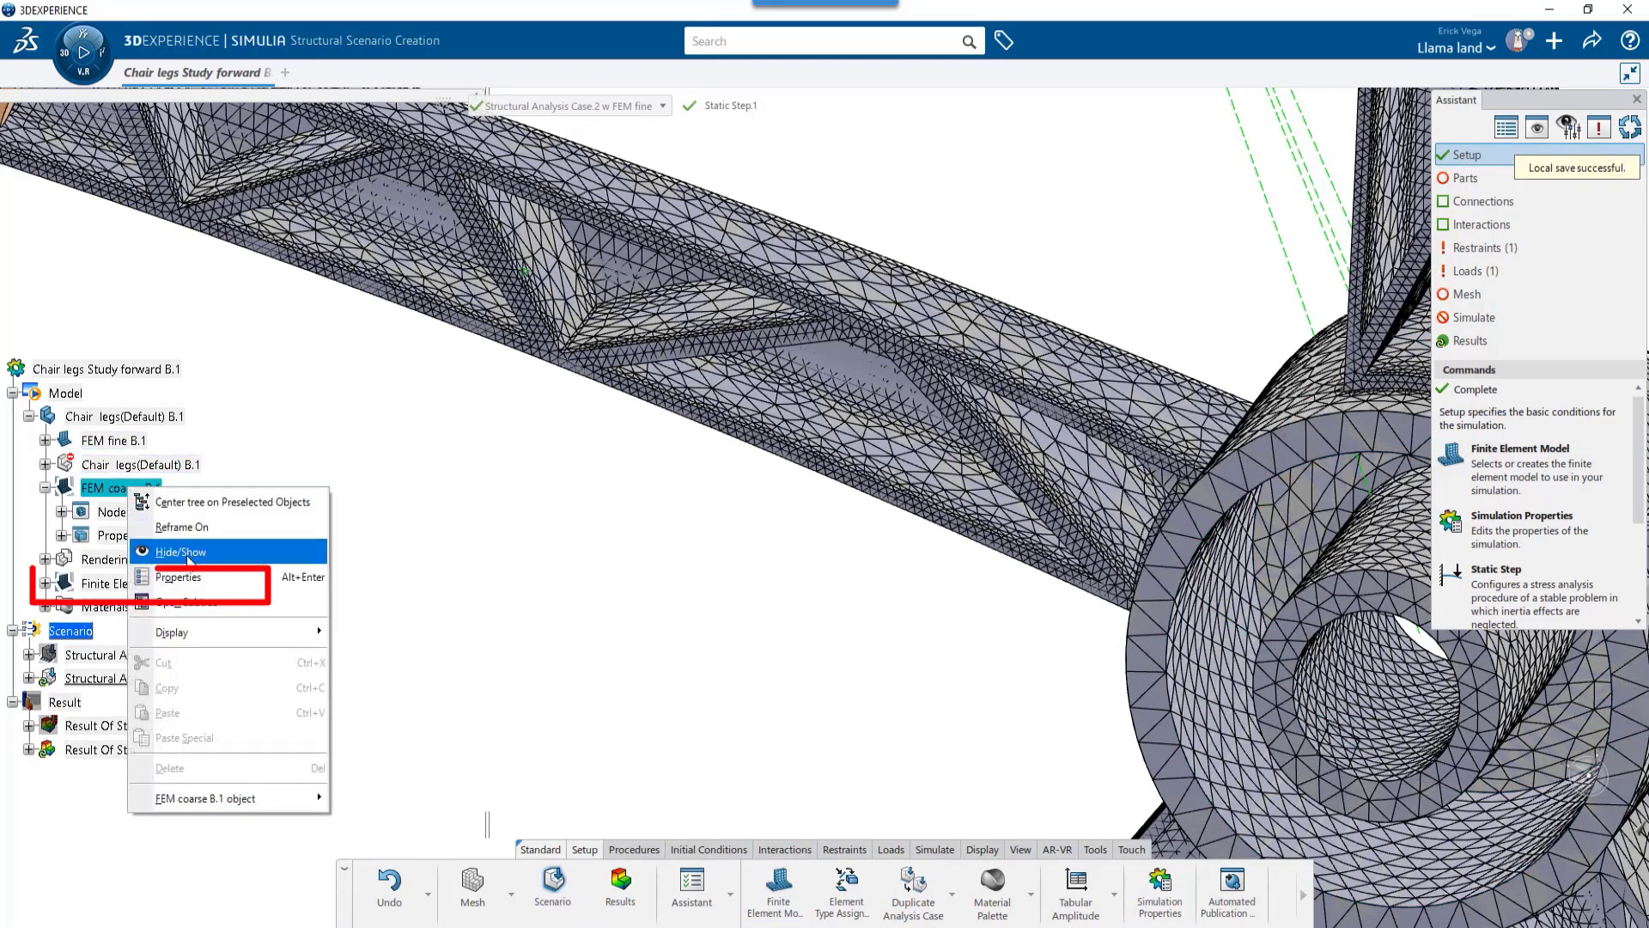
{"action": "left_click", "coordinate": [131, 561]}
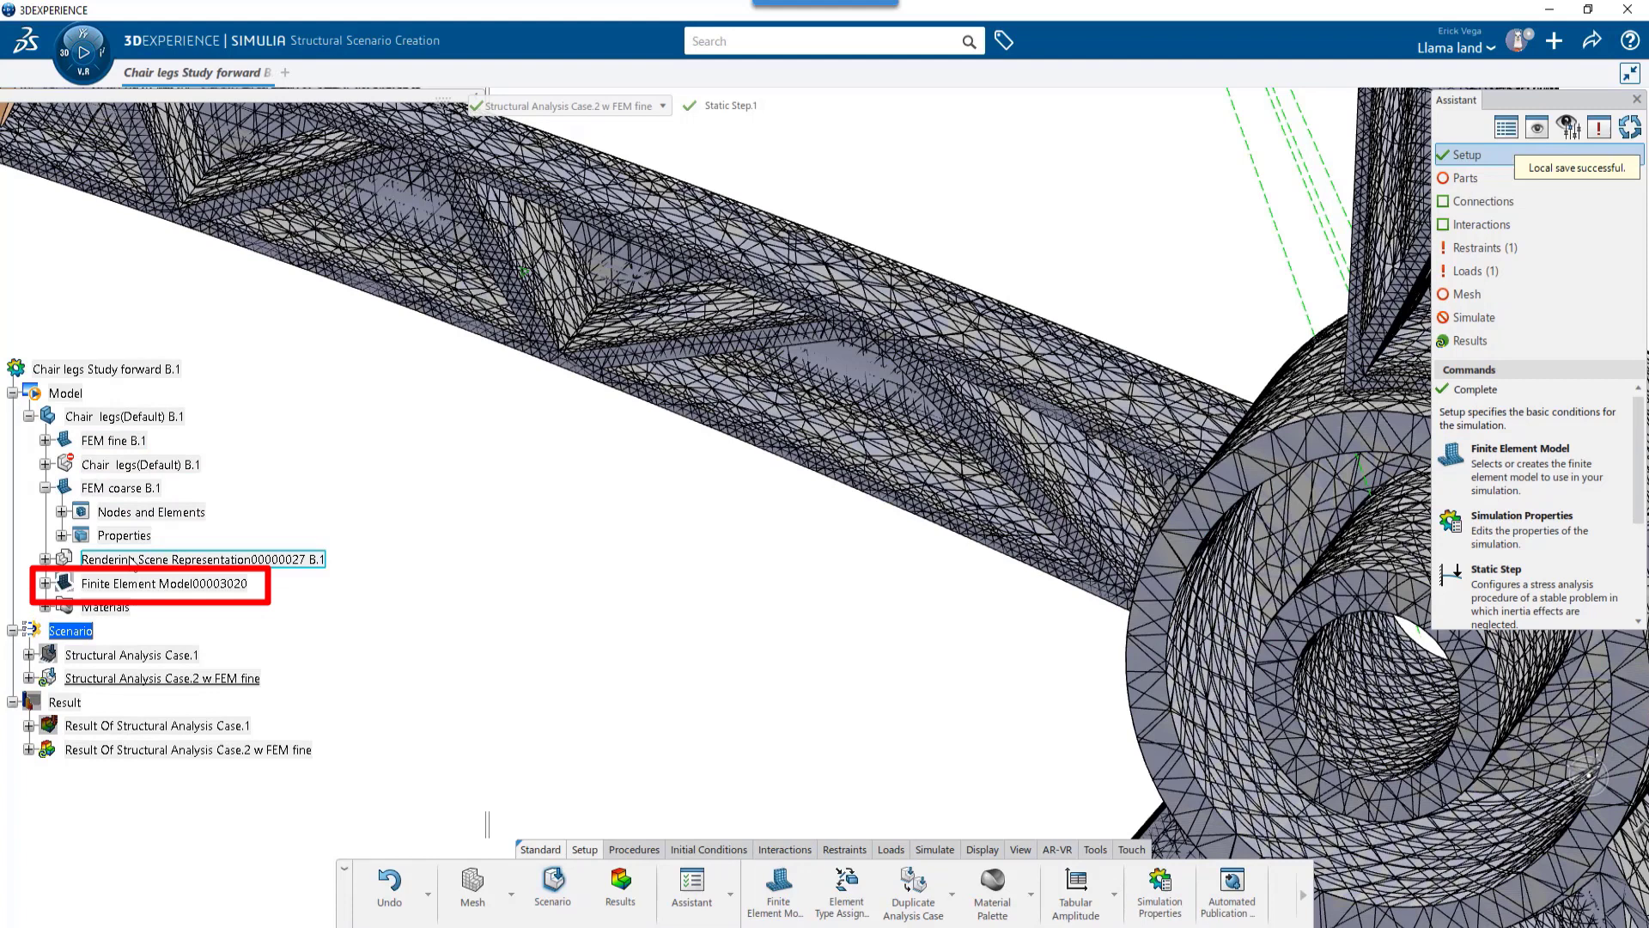
{"action": "right_click", "coordinate": [138, 584]}
{"action": "left_click", "coordinate": [179, 656]}
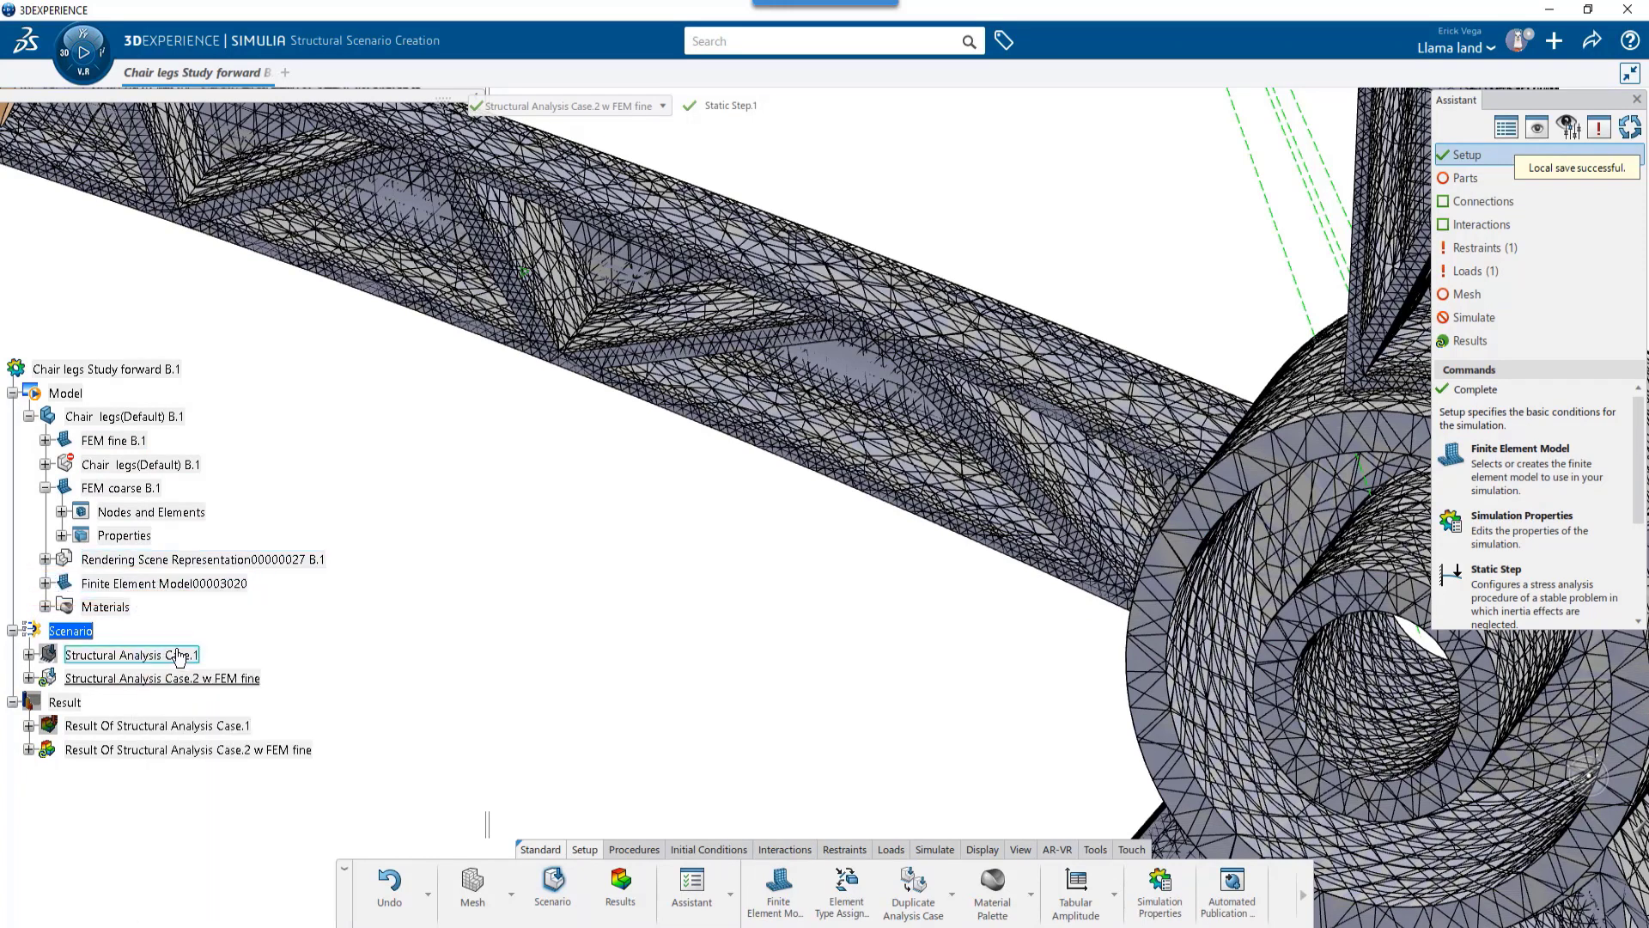
{"action": "right_click", "coordinate": [133, 490]}
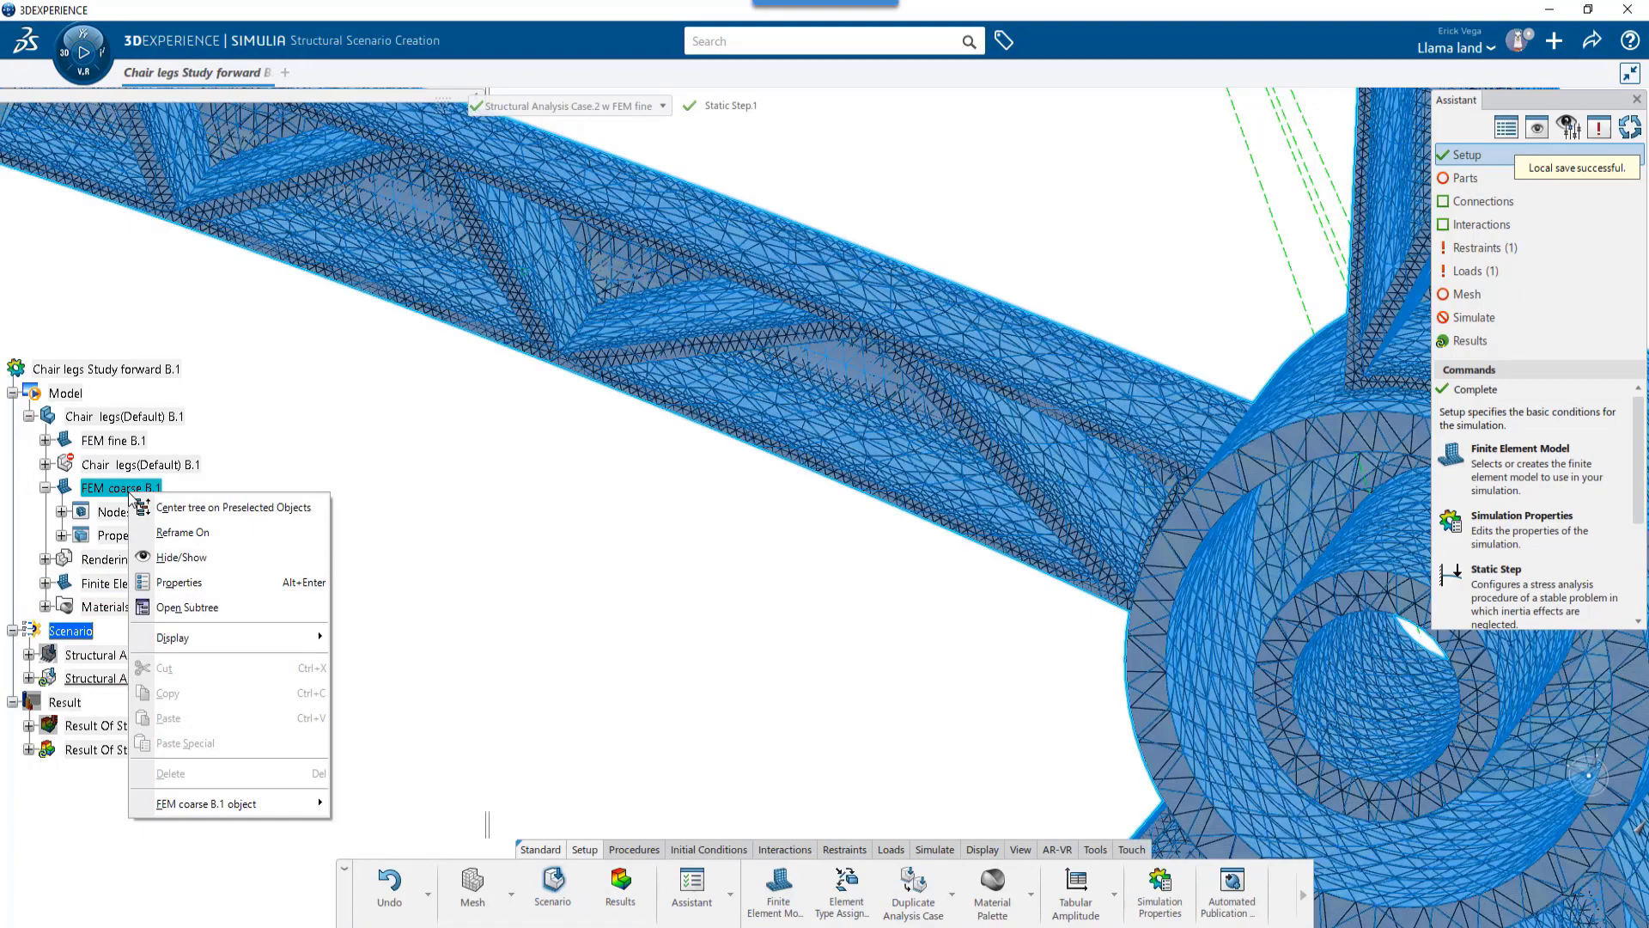
{"action": "left_click", "coordinate": [176, 557]}
{"action": "right_click", "coordinate": [137, 441]}
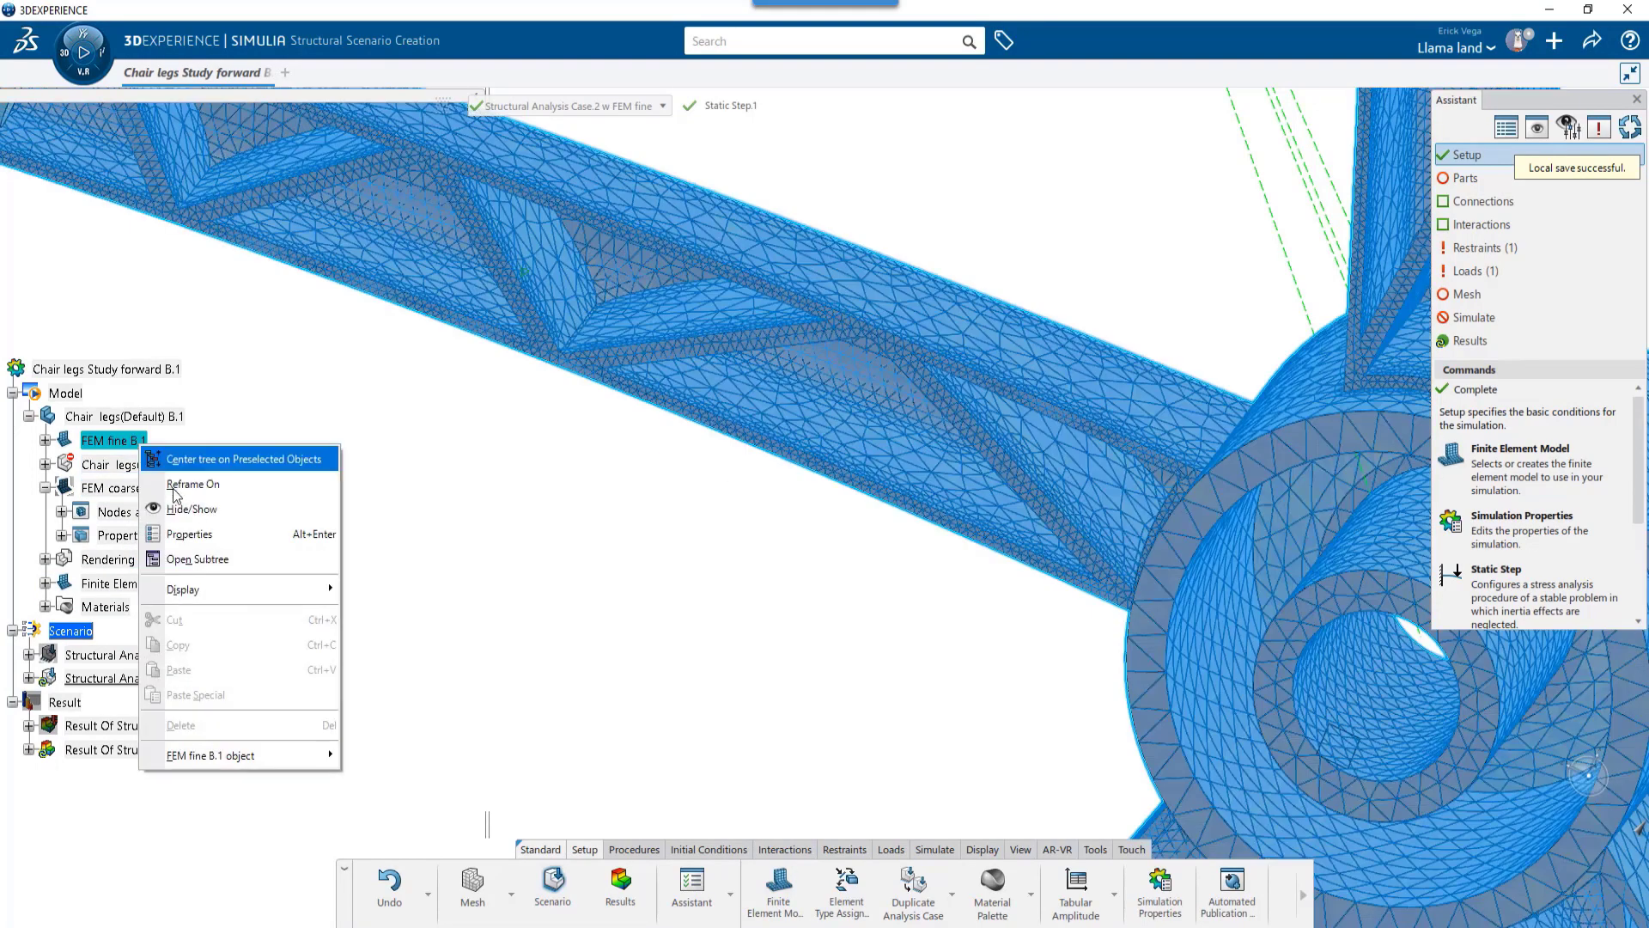
{"action": "left_click", "coordinate": [180, 509]}
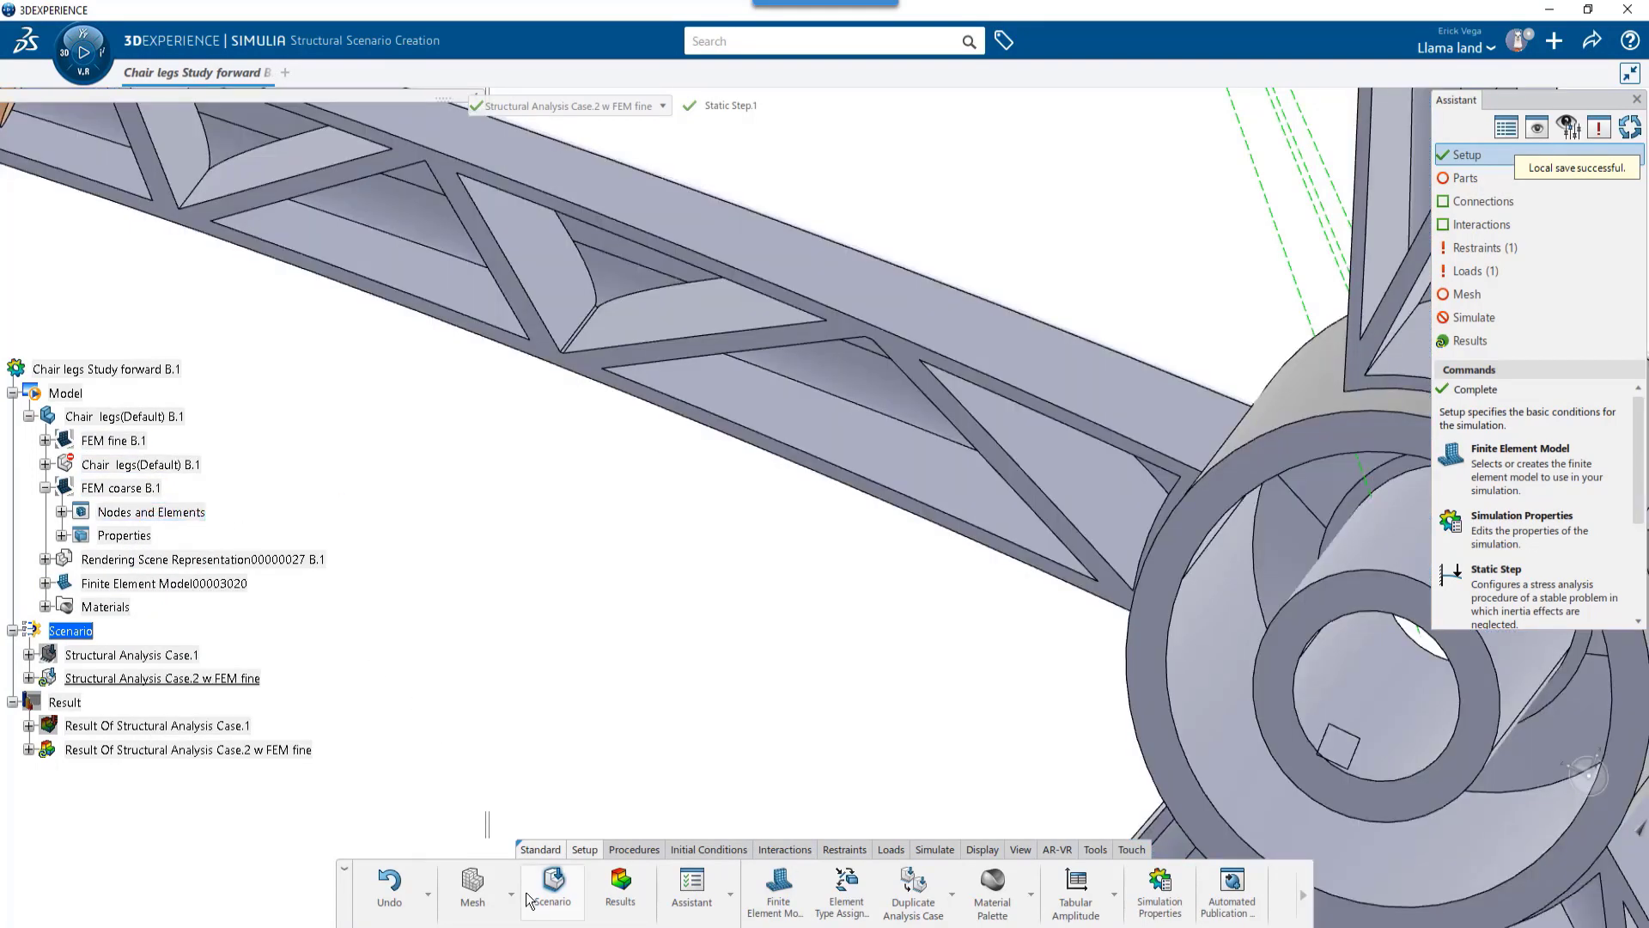
Switch to Structural Model Creation and dismiss the Automatic Visualization prompt
{"action": "left_click", "coordinate": [512, 894]}
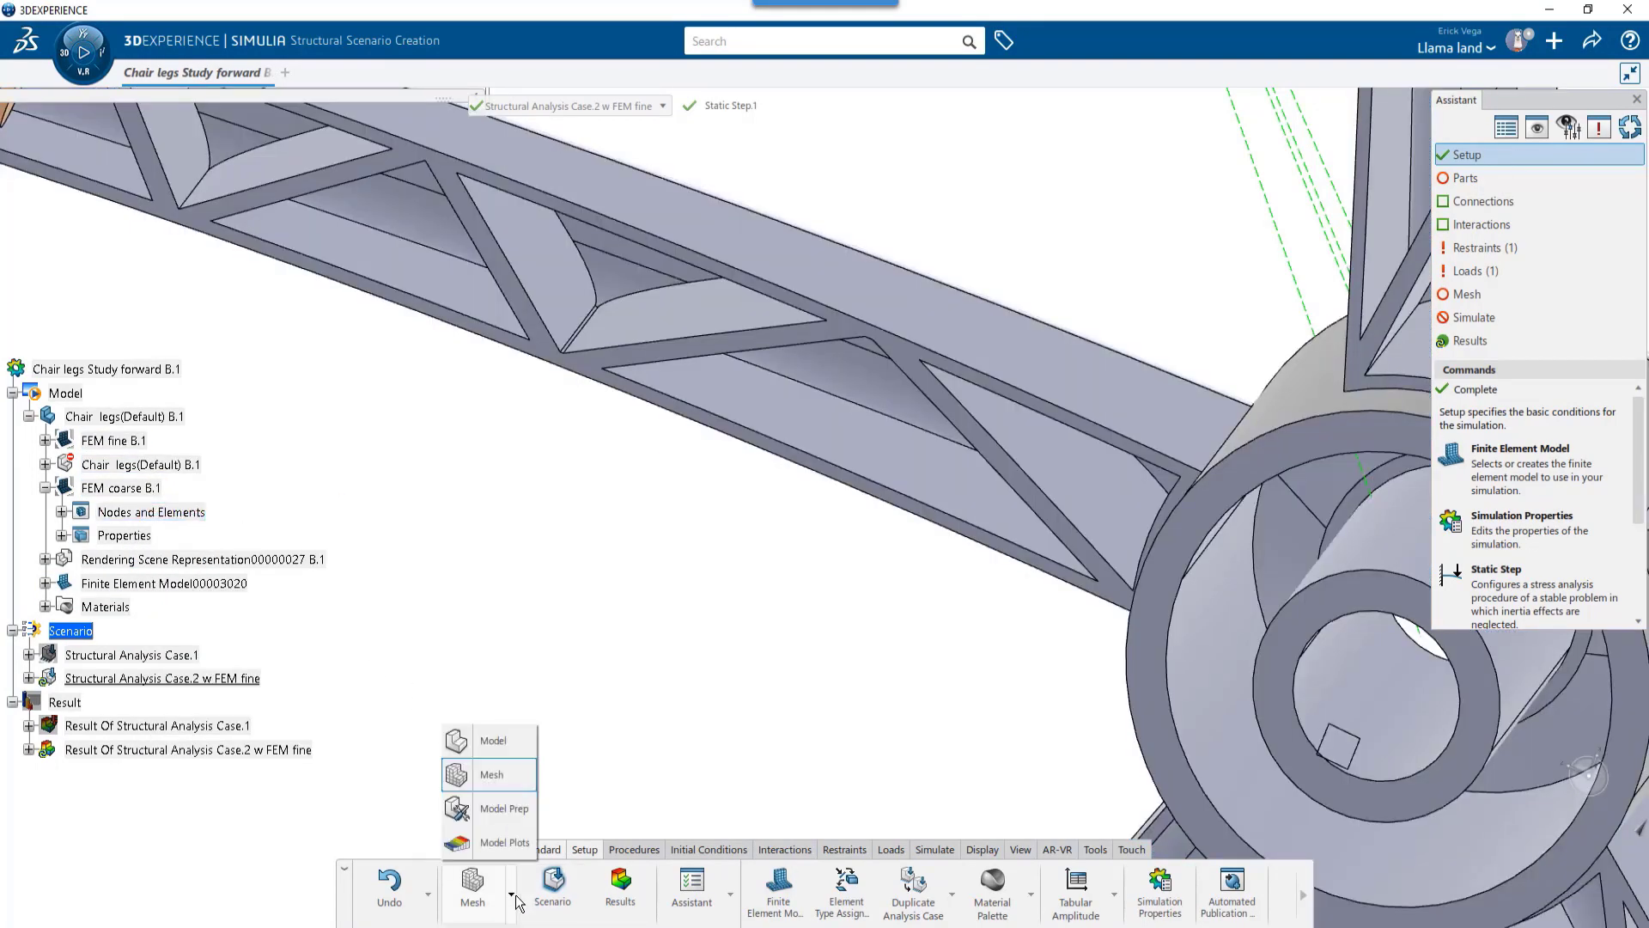
{"action": "left_click", "coordinate": [499, 746]}
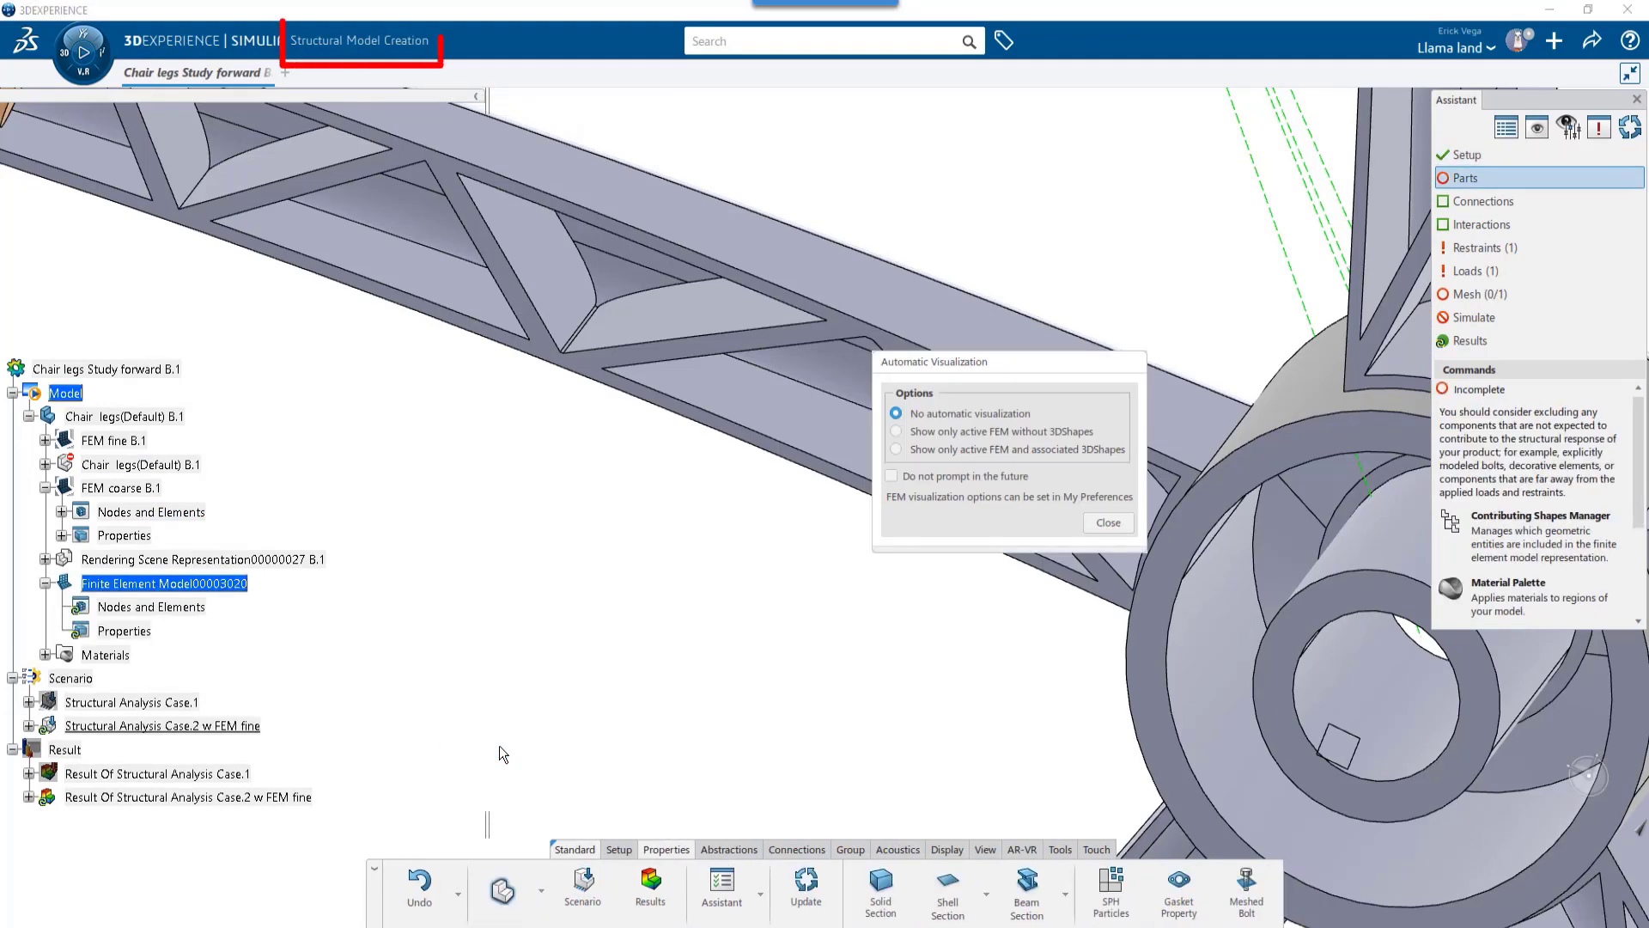
{"action": "left_click", "coordinate": [1109, 523]}
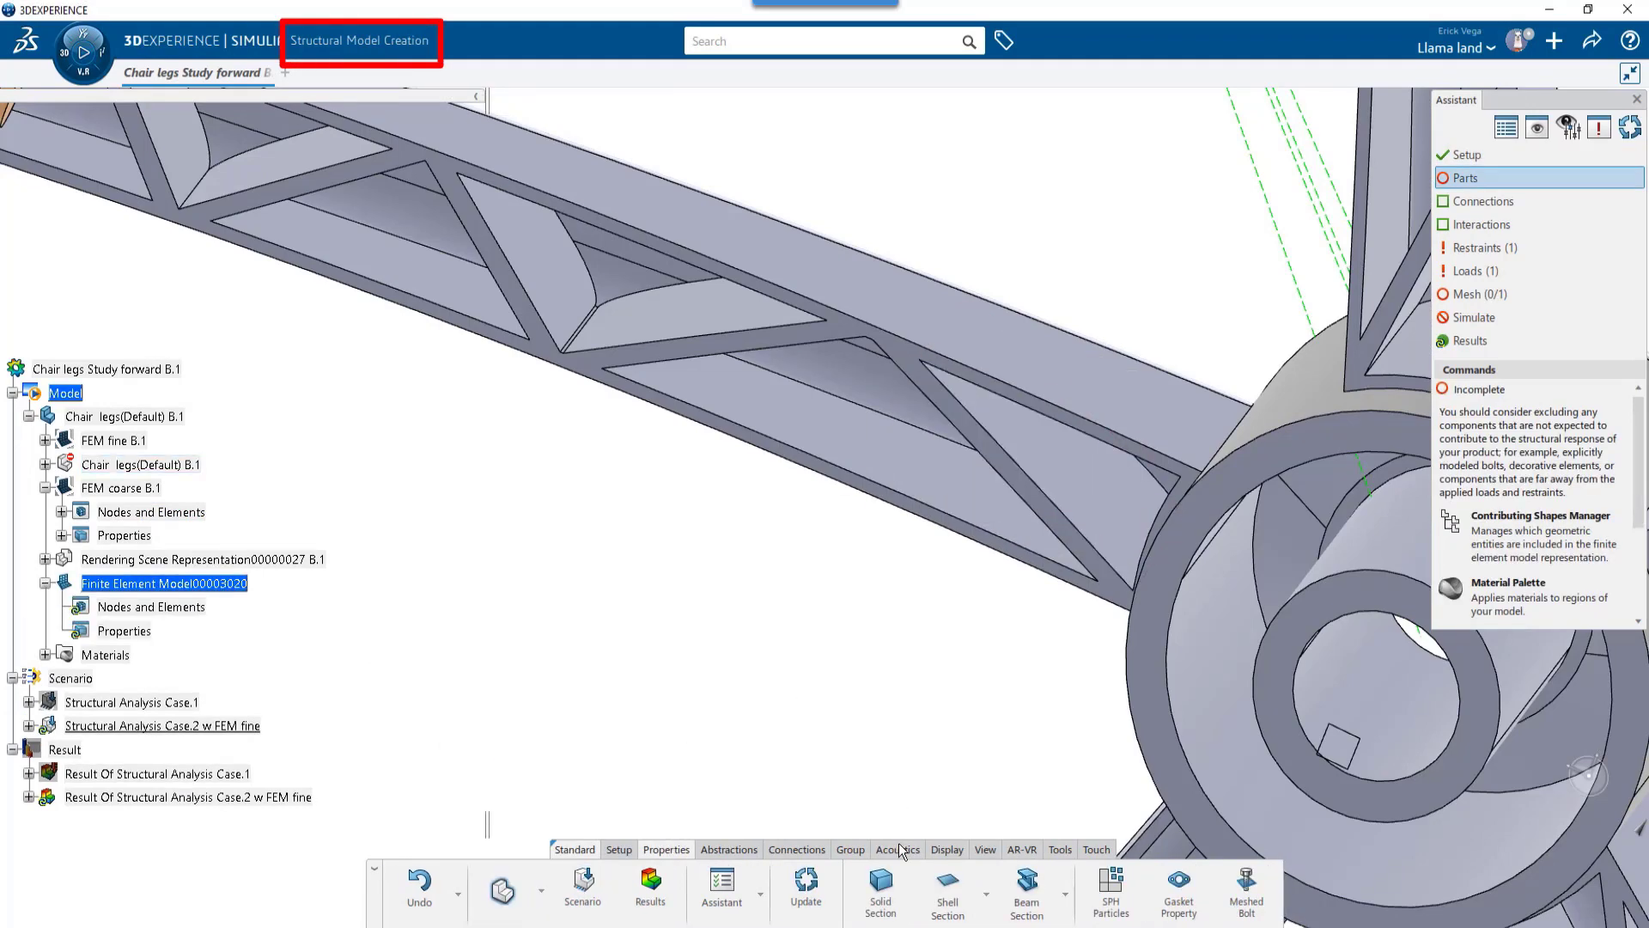
Create a Solid Section on the chair legs PartBody using ABS material
{"action": "left_click", "coordinate": [881, 889]}
{"action": "left_click", "coordinate": [1096, 661]}
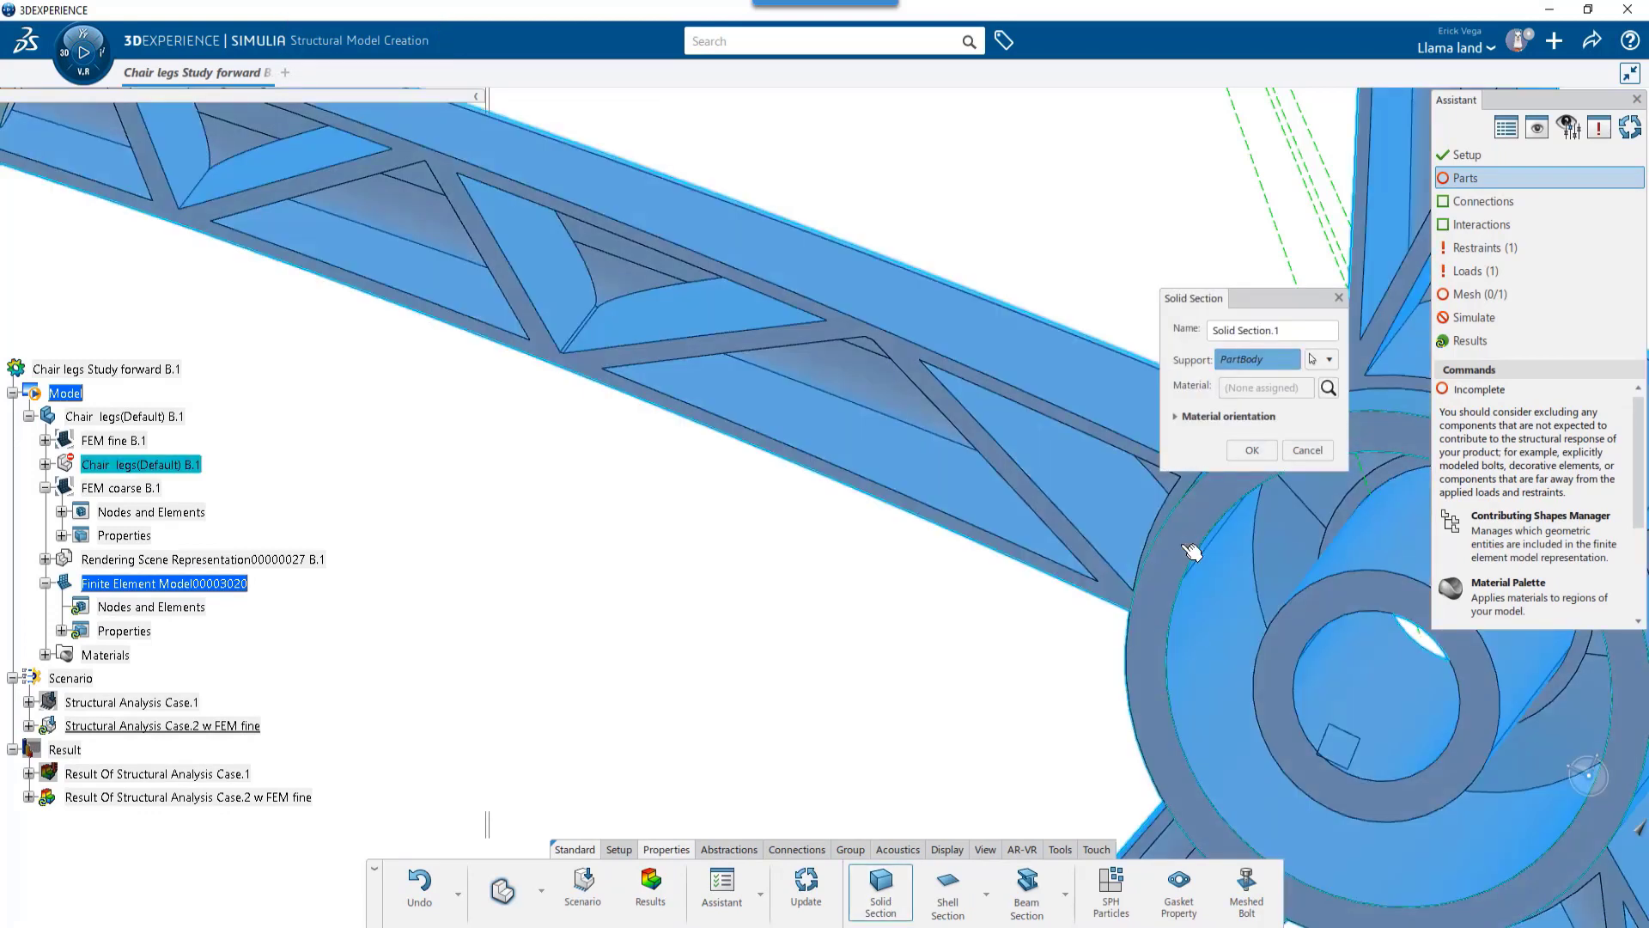
{"action": "left_click", "coordinate": [1328, 387]}
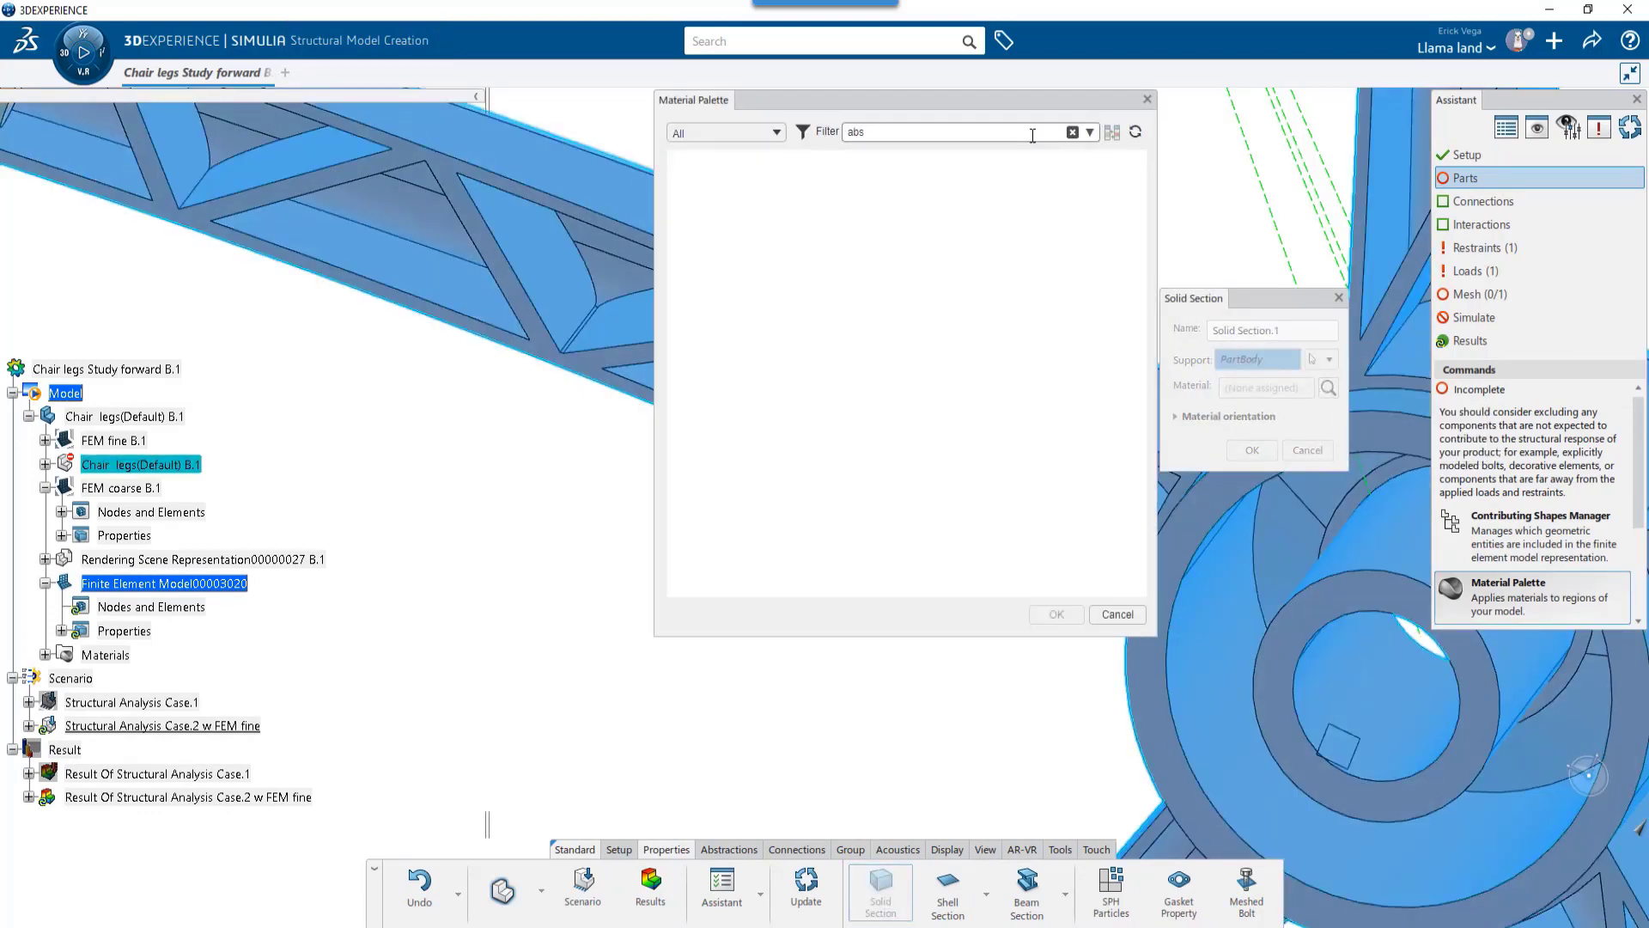
{"action": "key", "text": "Return"}
{"action": "left_click", "coordinate": [778, 214]}
{"action": "left_click", "coordinate": [1059, 615]}
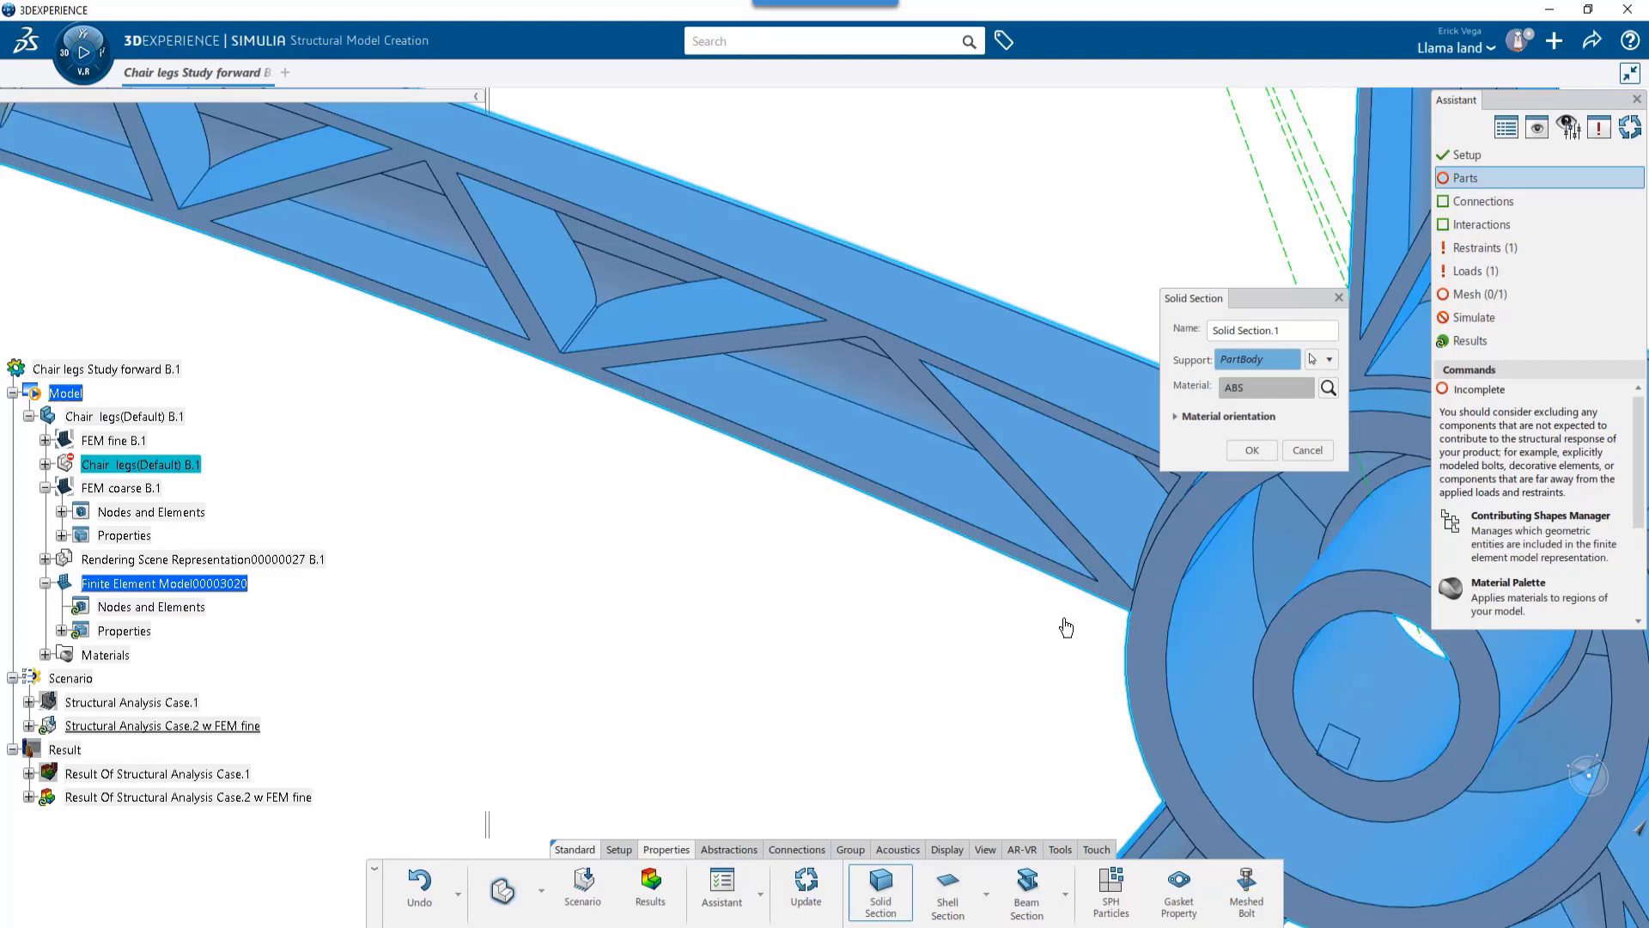
{"action": "left_click", "coordinate": [1252, 450]}
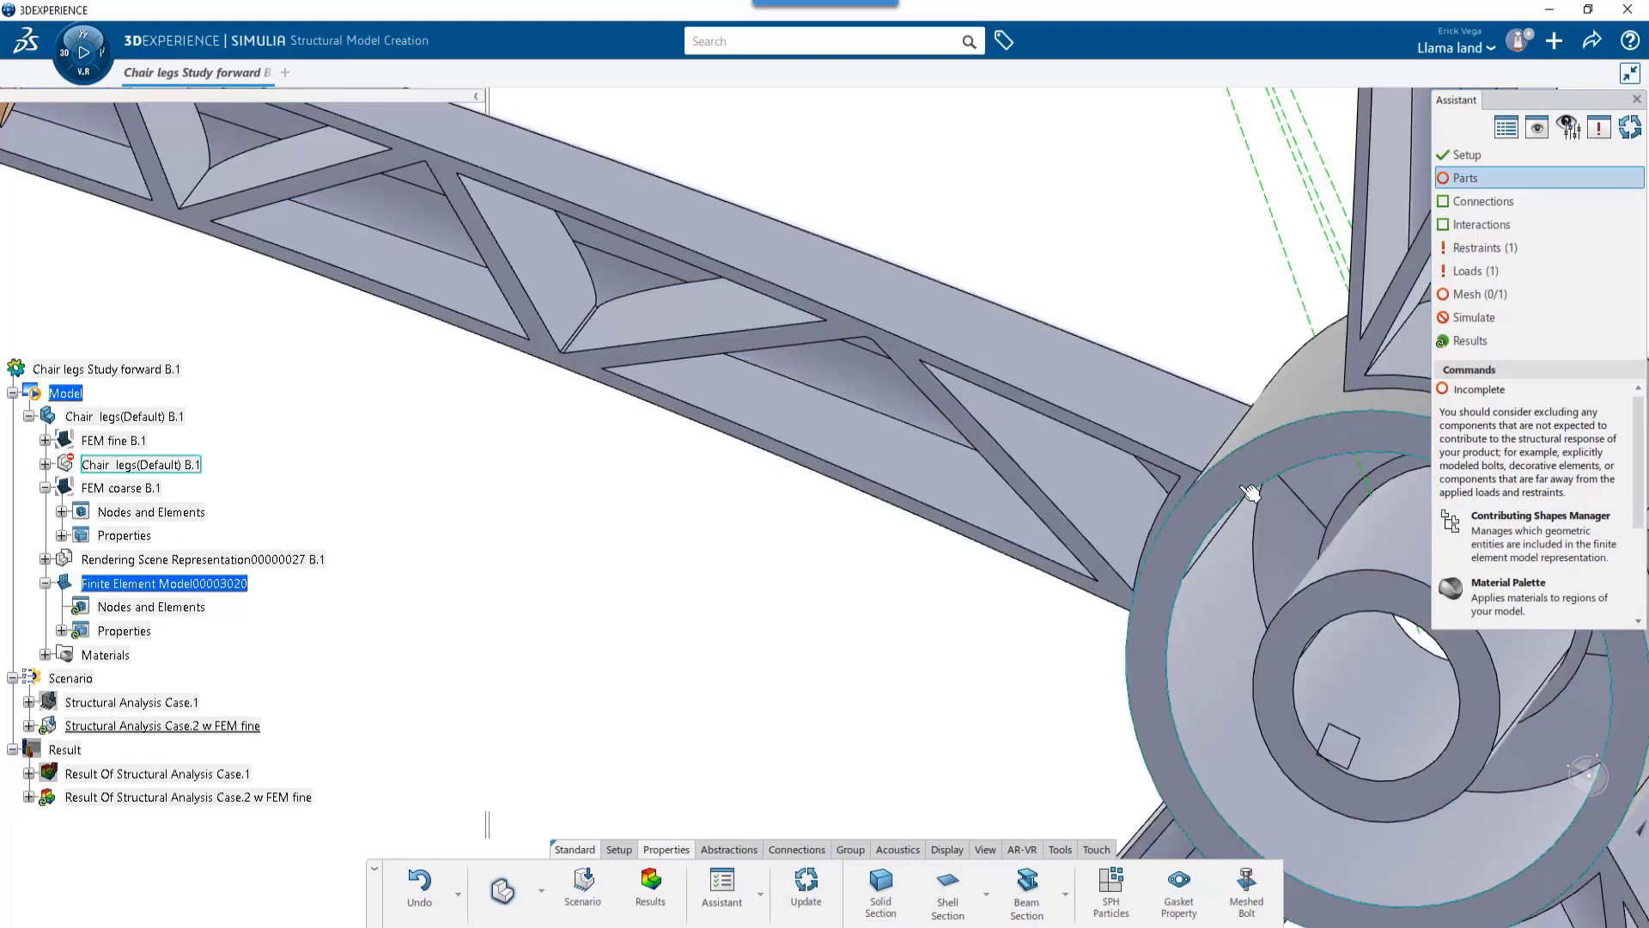
Start a tetrahedron mesh on the chair legs PartBody from the Assistant's Mesh stage
{"action": "left_click", "coordinate": [1463, 293]}
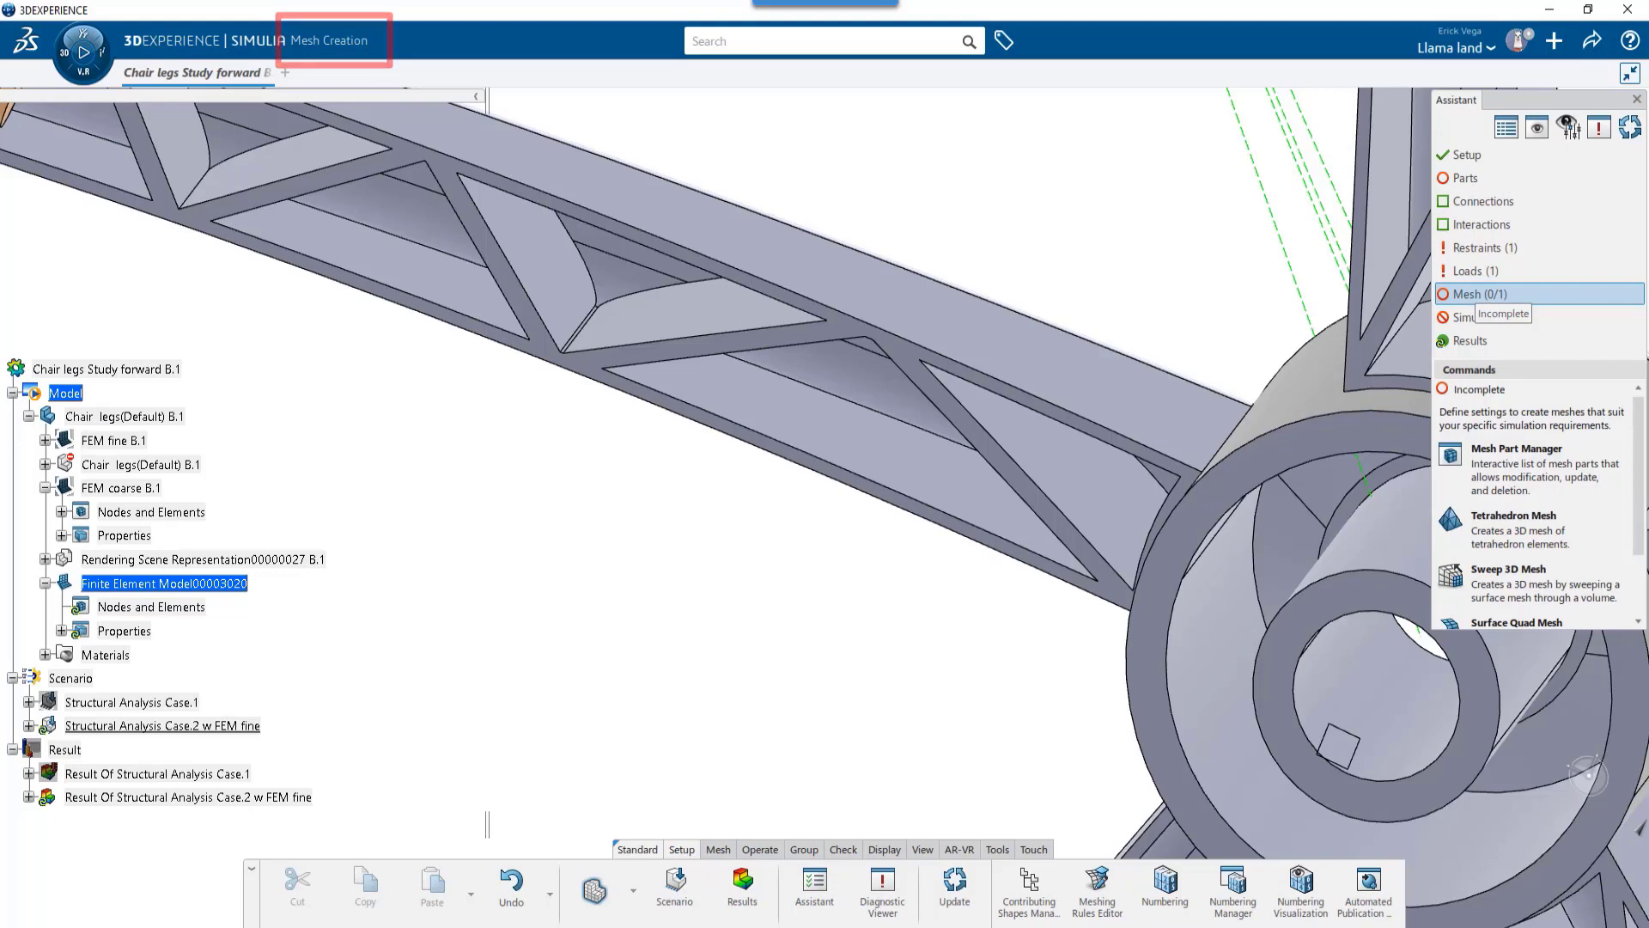
{"action": "left_click", "coordinate": [1514, 519]}
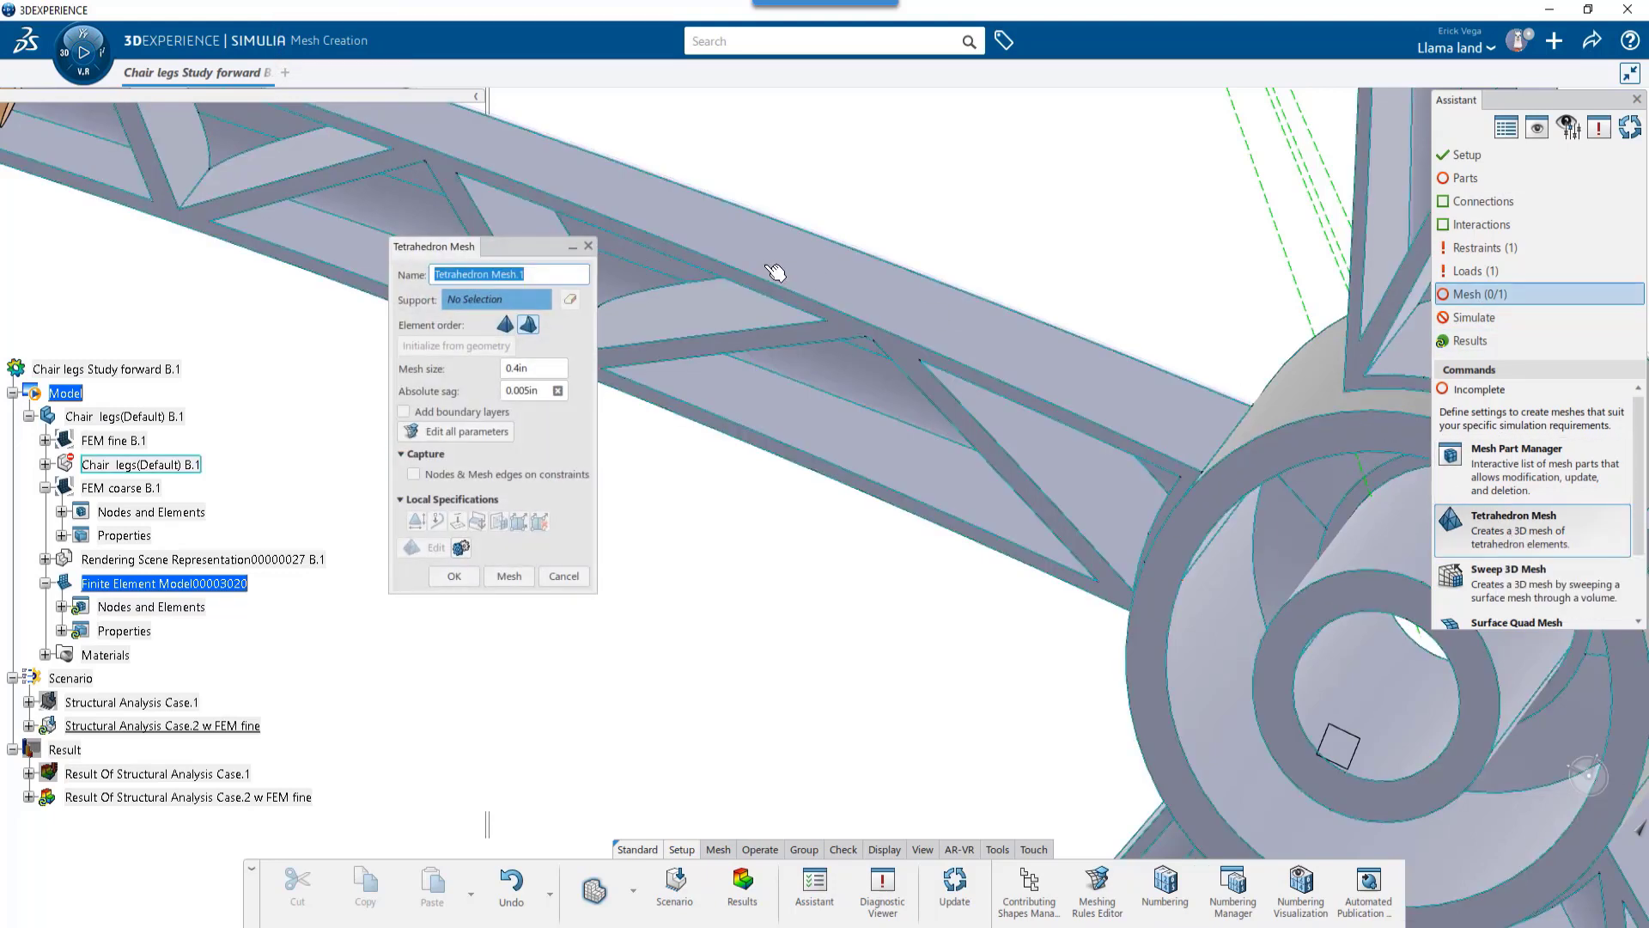
{"action": "left_click", "coordinate": [774, 272]}
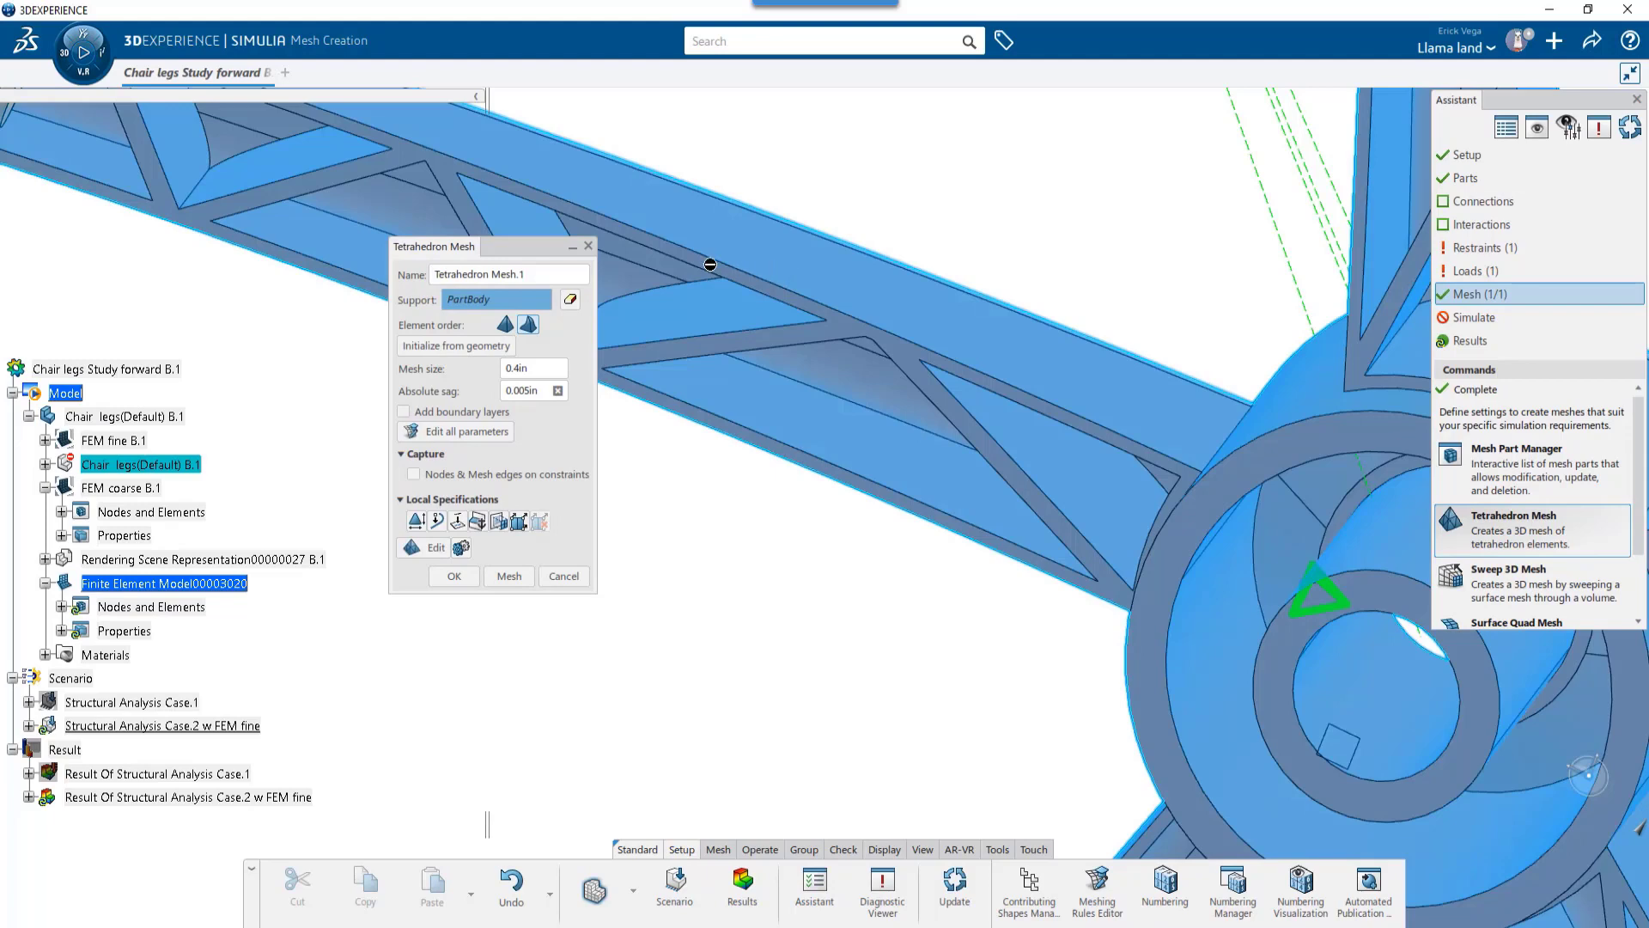
Add a 0.07in Local Mesh Size refinement on two leg faces
{"action": "left_click", "coordinate": [415, 520]}
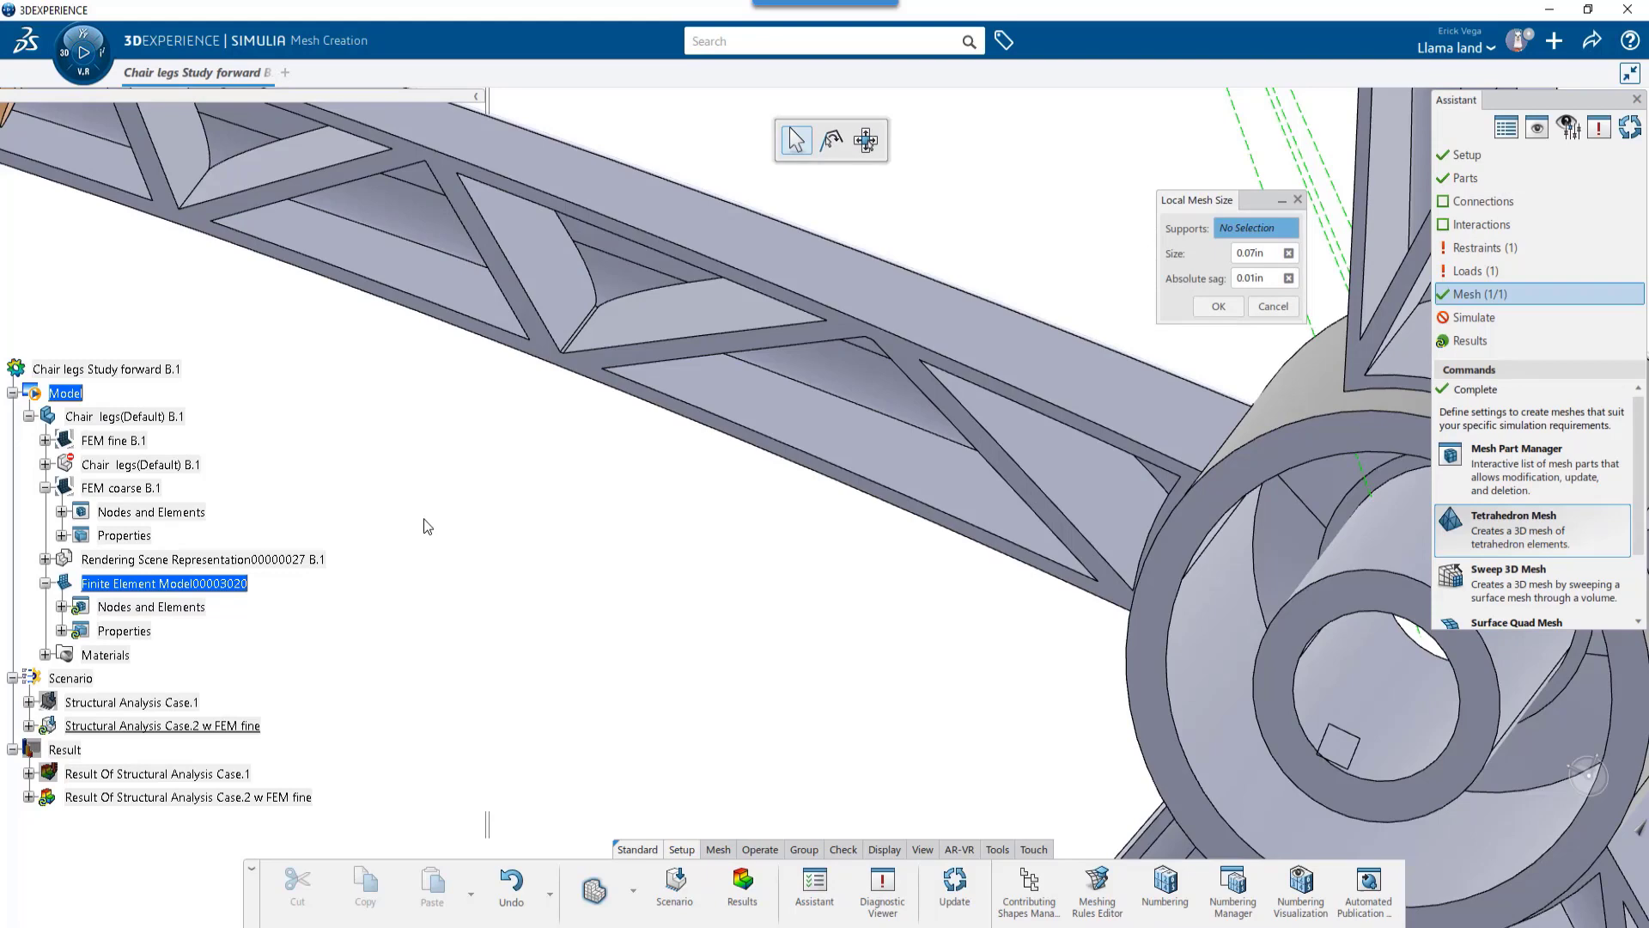
{"action": "left_click", "coordinate": [649, 357]}
{"action": "scroll", "coordinate": [646, 355], "scroll_direction": "down", "scroll_amount": 3}
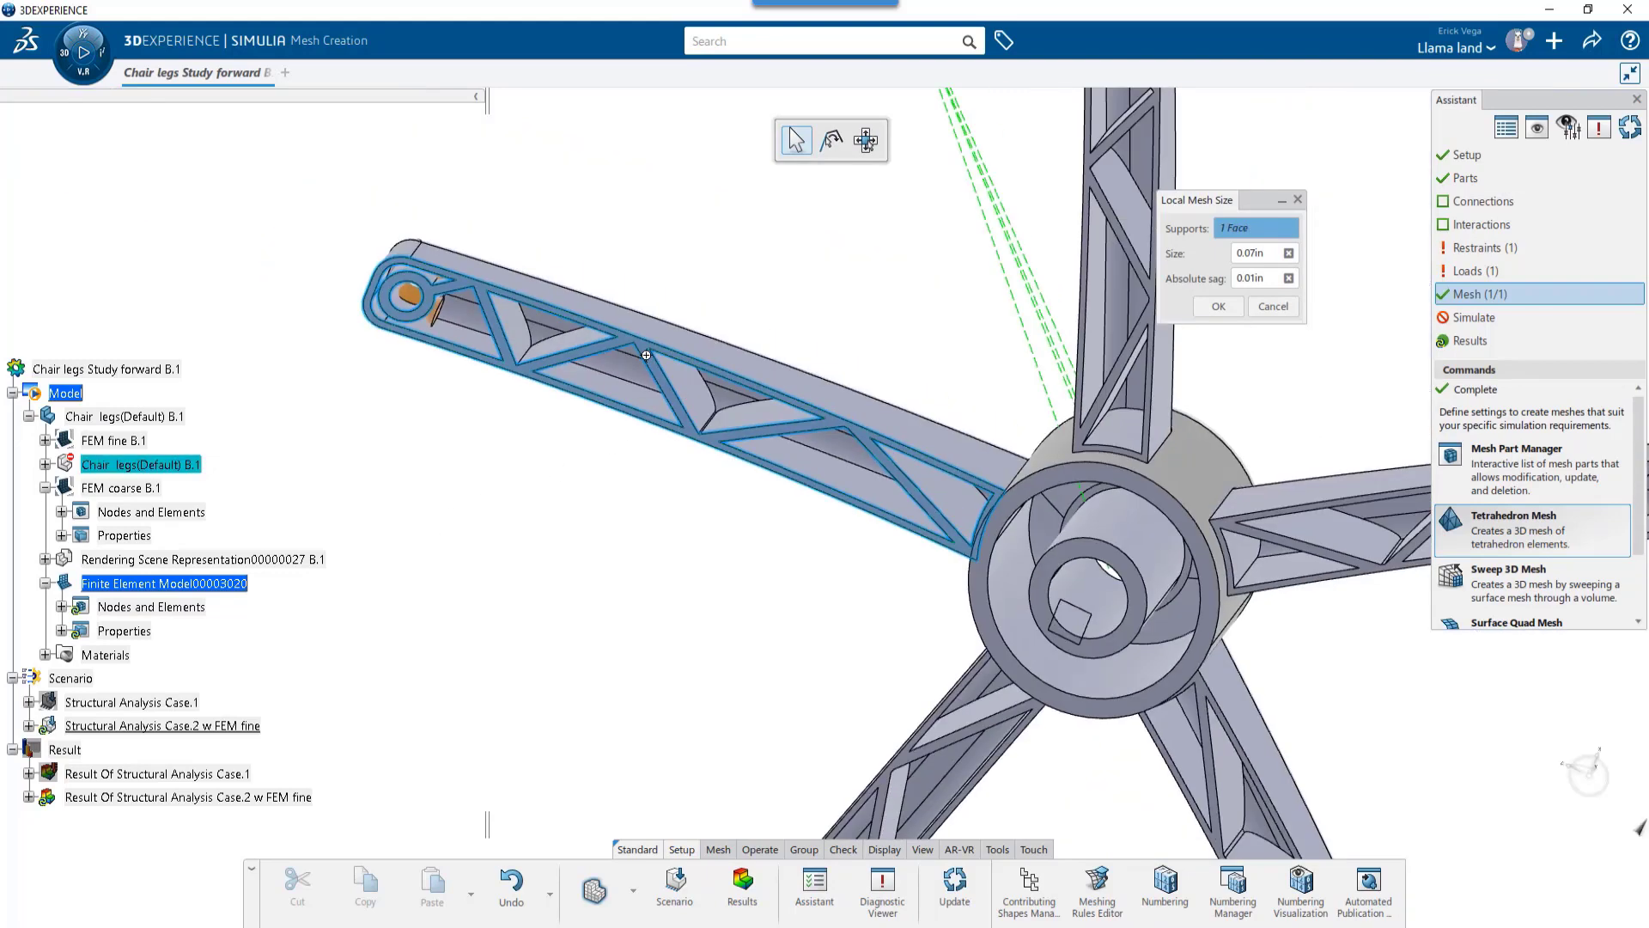
{"action": "scroll", "coordinate": [646, 355], "scroll_direction": "down", "scroll_amount": 2}
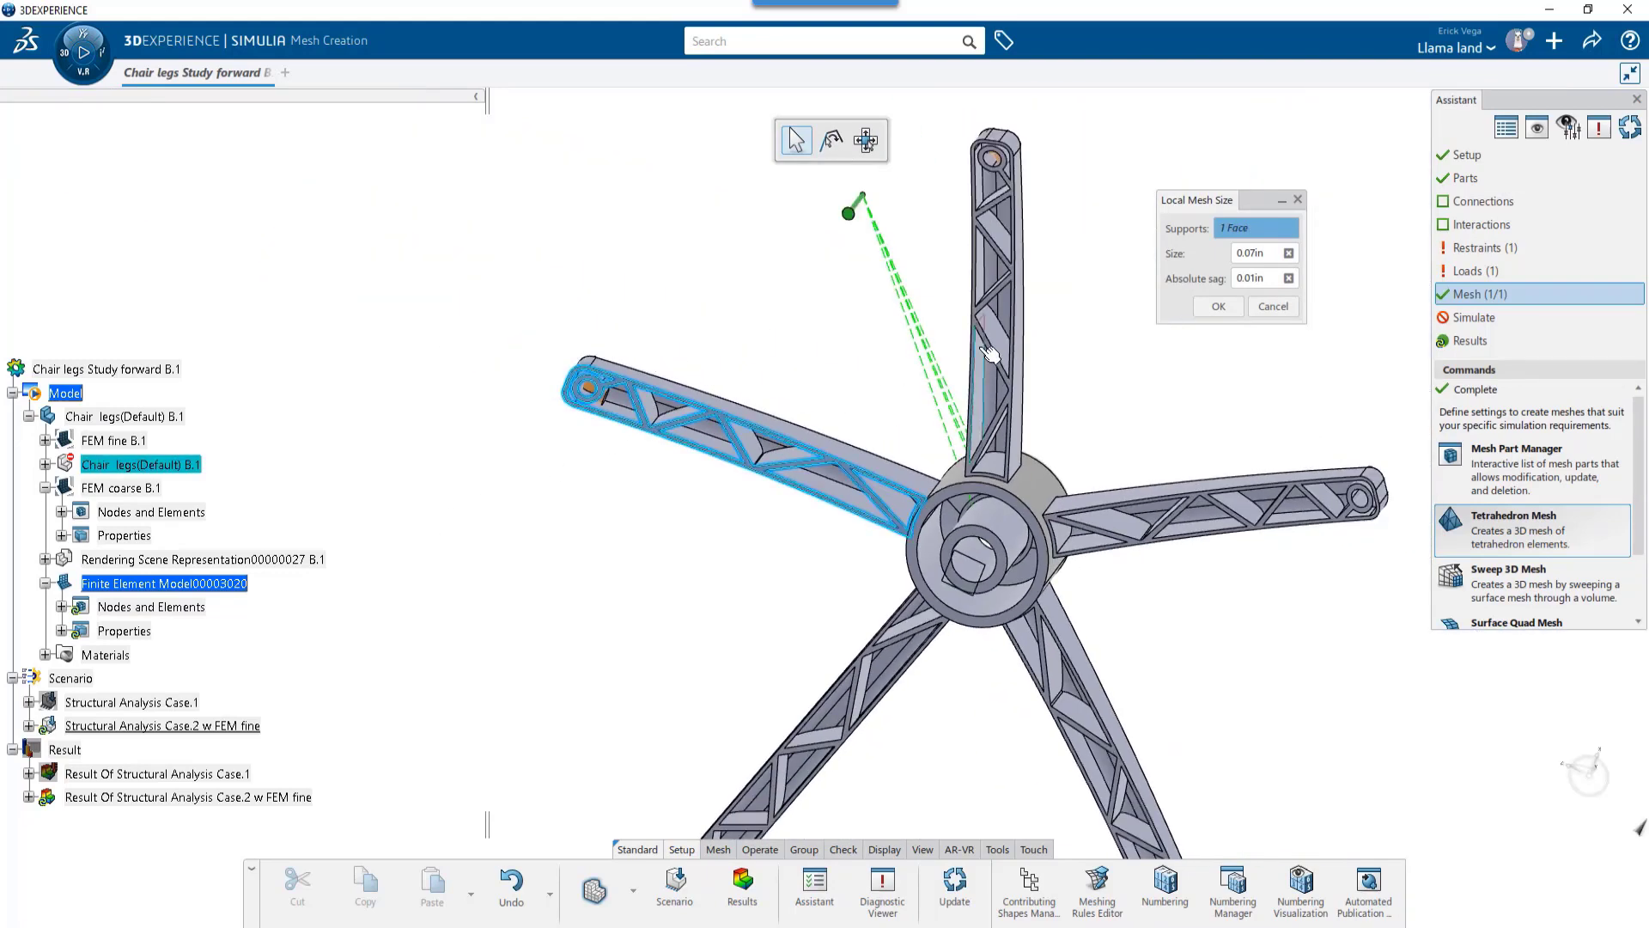
{"action": "scroll", "coordinate": [979, 340], "scroll_direction": "up", "scroll_amount": 3}
{"action": "scroll", "coordinate": [980, 340], "scroll_direction": "up", "scroll_amount": 2}
{"action": "left_click", "coordinate": [987, 322]}
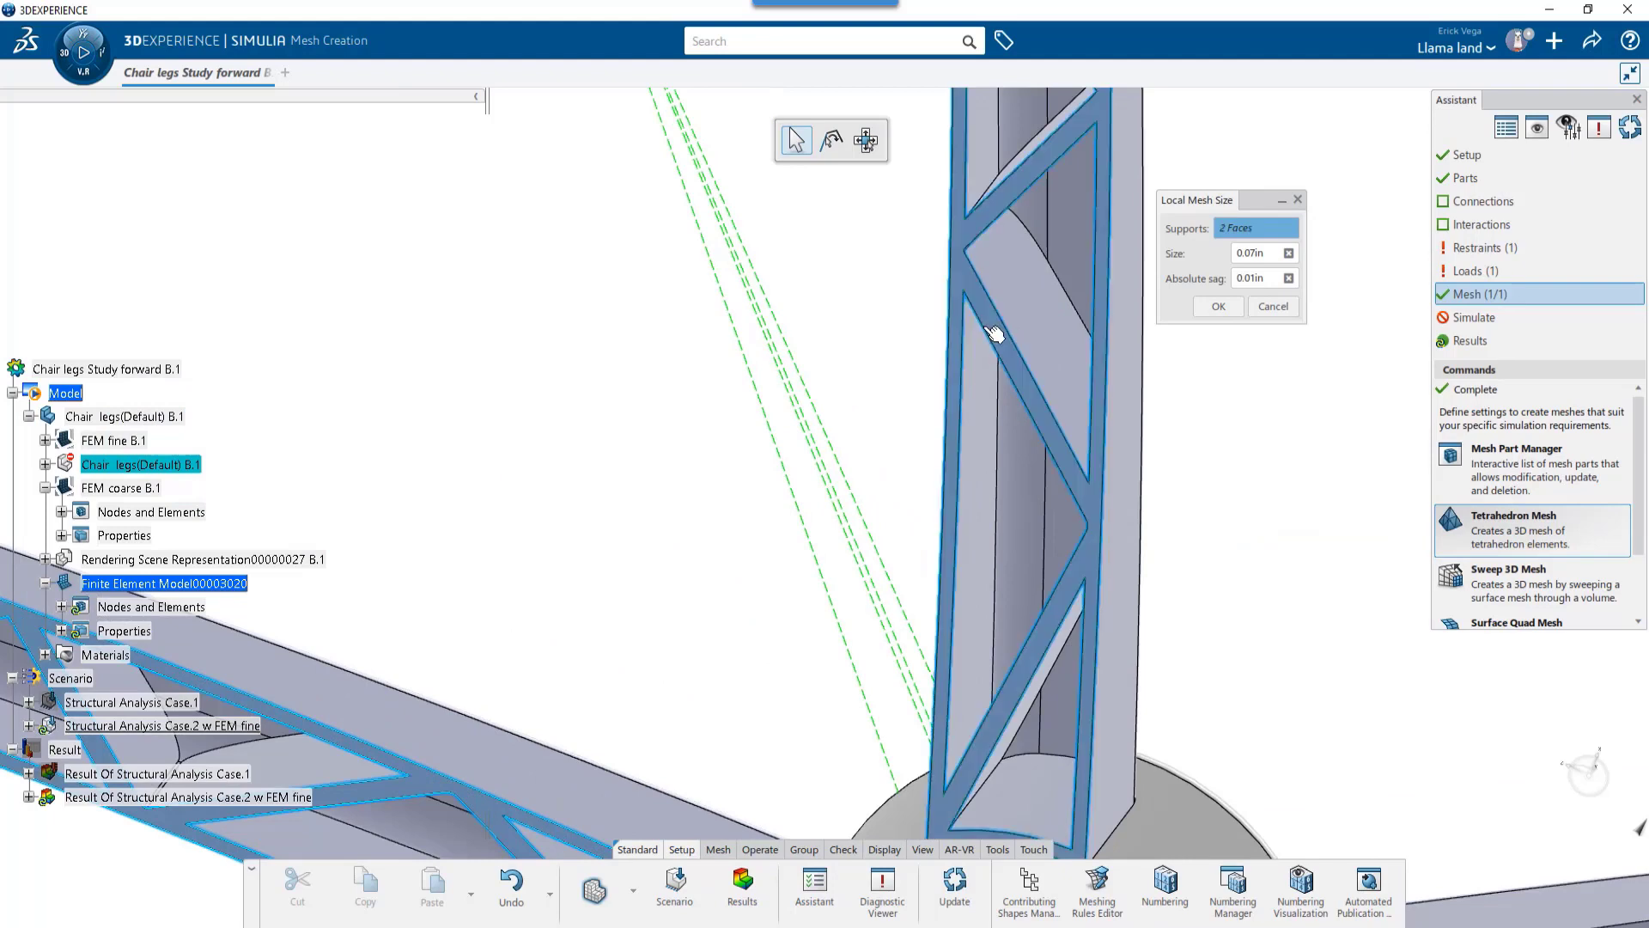
{"action": "scroll", "coordinate": [1203, 481], "scroll_direction": "up", "scroll_amount": 2}
Confirm the local size, generate the tetrahedron mesh, and accept it
{"action": "left_click", "coordinate": [1220, 307]}
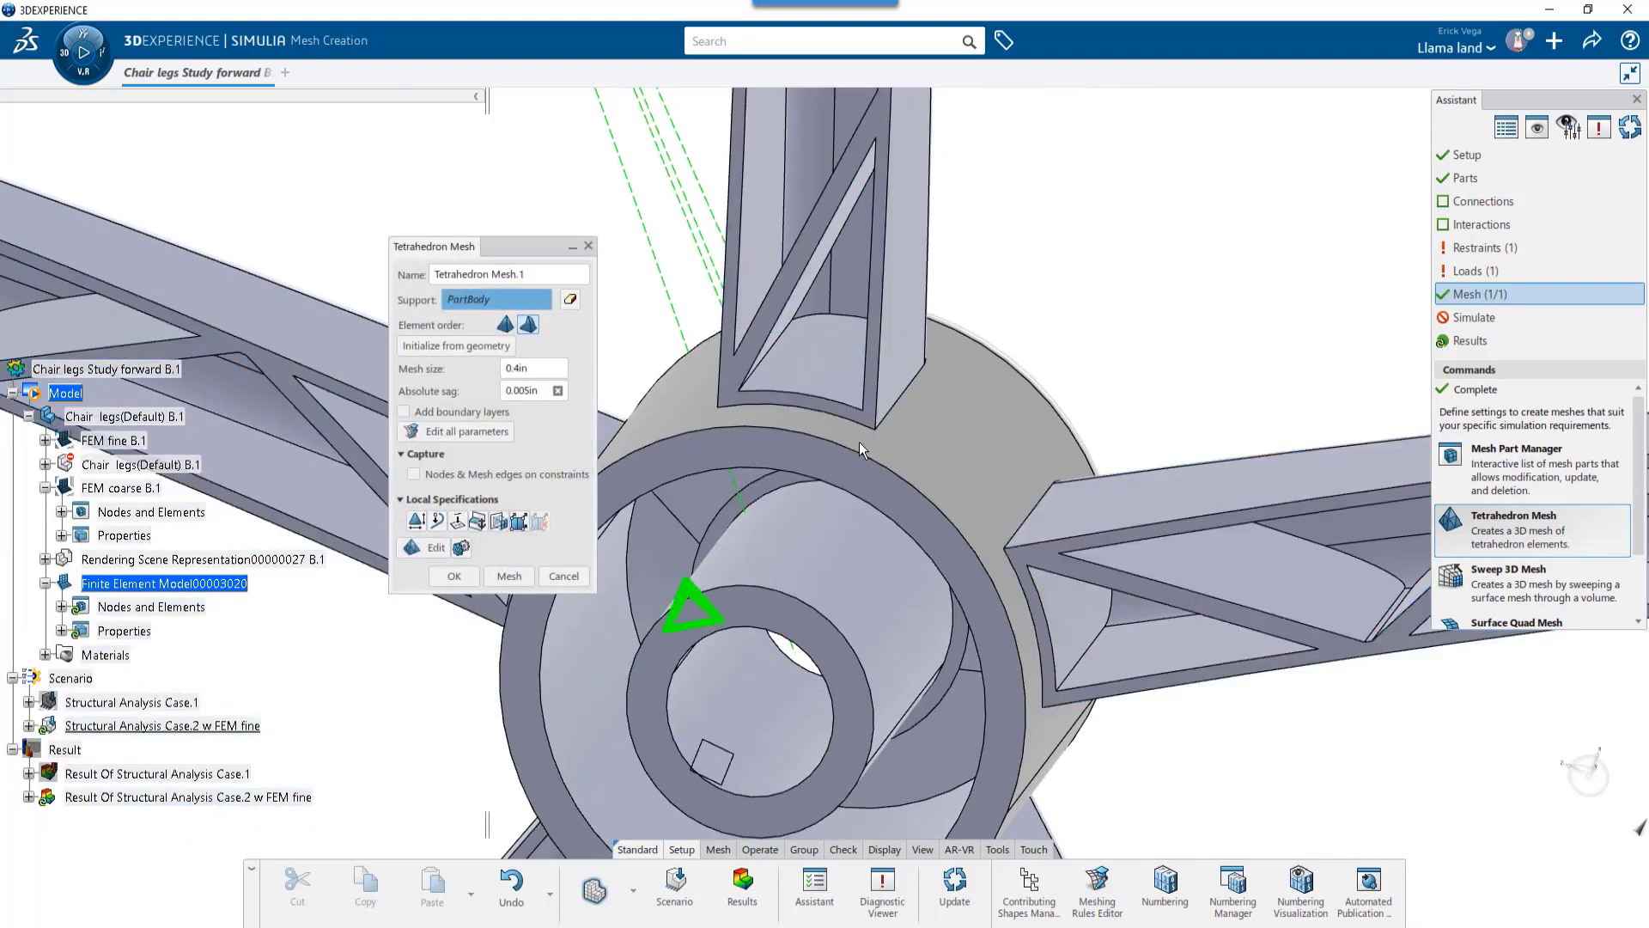
{"action": "left_click", "coordinate": [526, 584]}
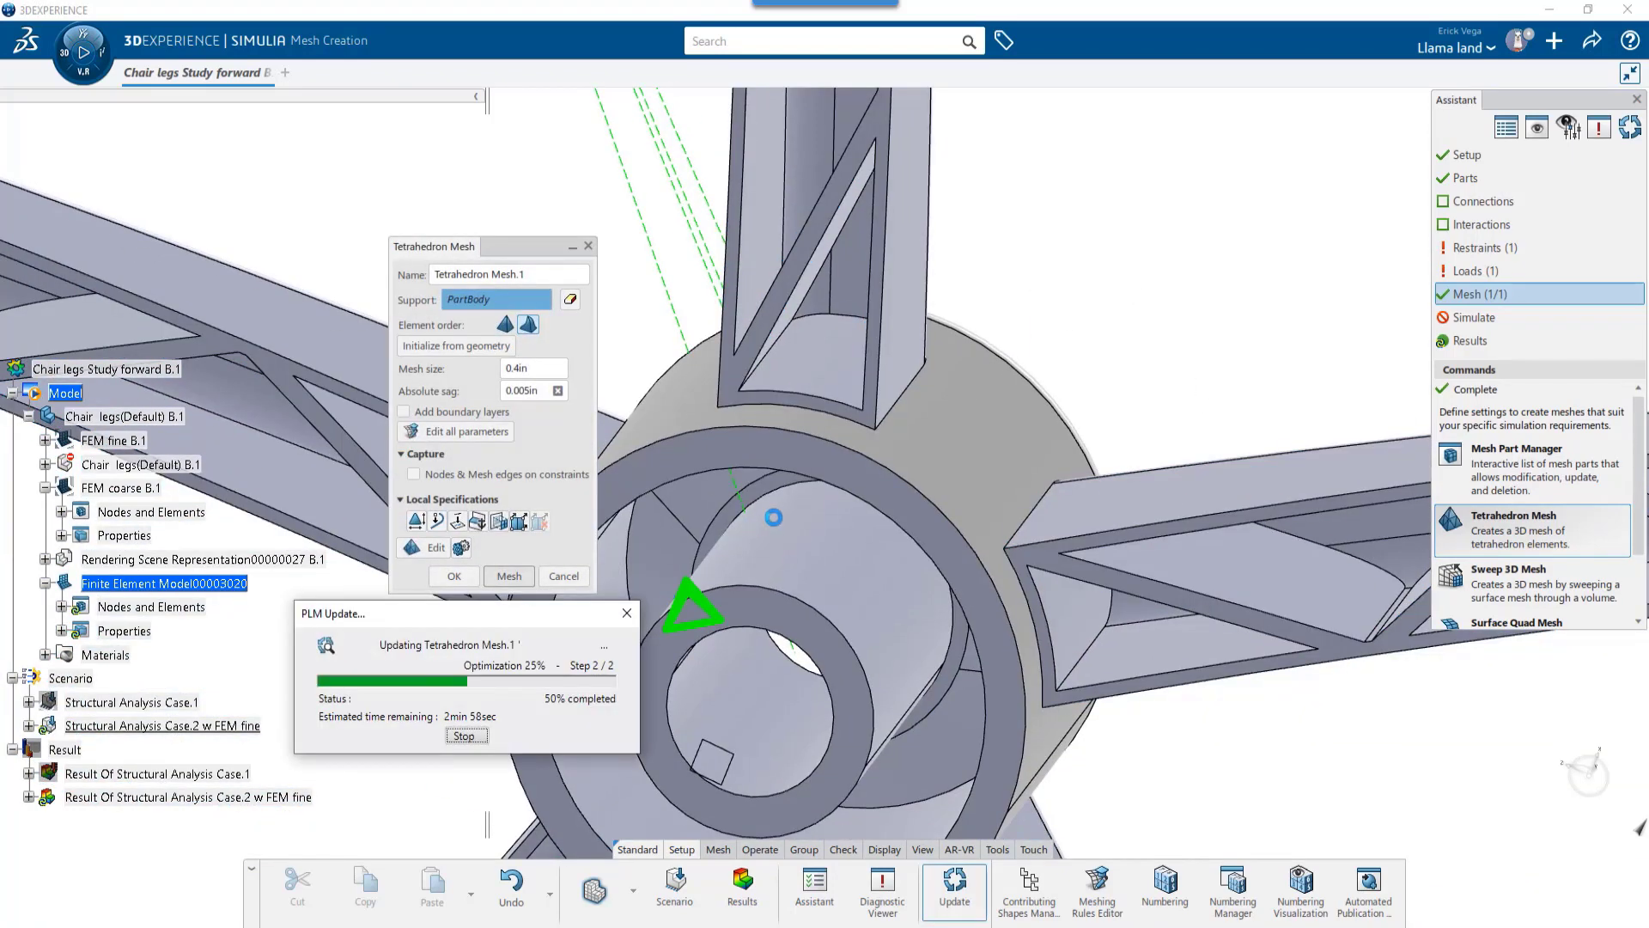
{"action": "left_click", "coordinate": [454, 578]}
{"action": "middle_click_drag", "start_coordinate": [455, 589], "coordinate": [957, 340]}
Set Shape to Hide in Visualization Management so only the mesh shows
{"action": "left_click", "coordinate": [1538, 127]}
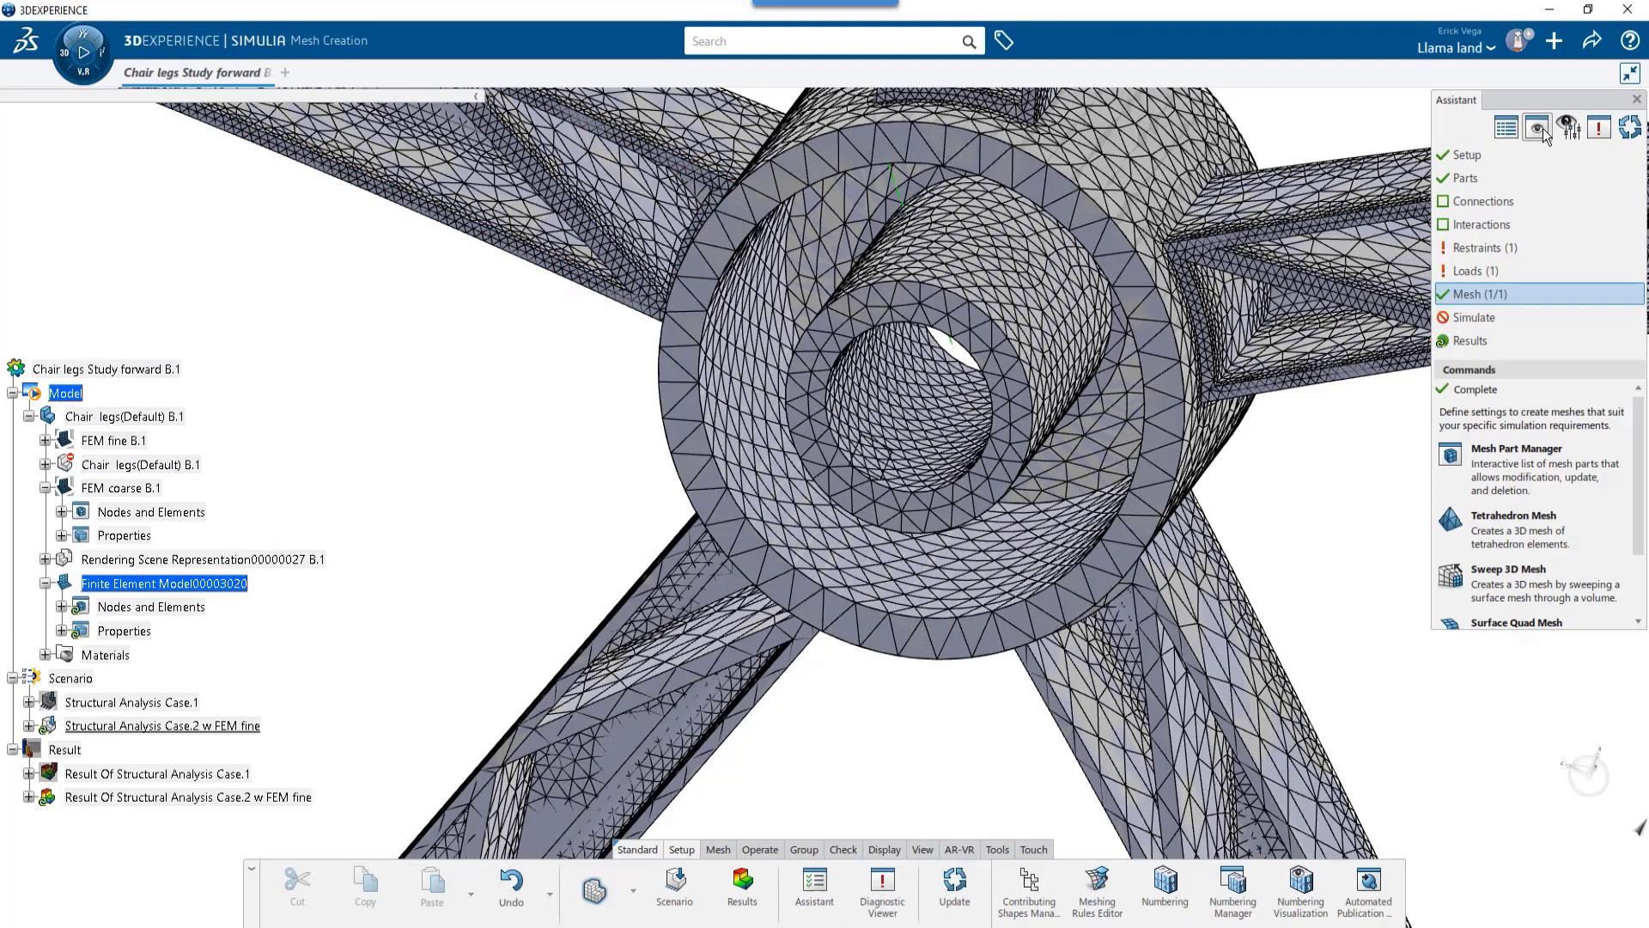
{"action": "left_click", "coordinate": [1507, 671]}
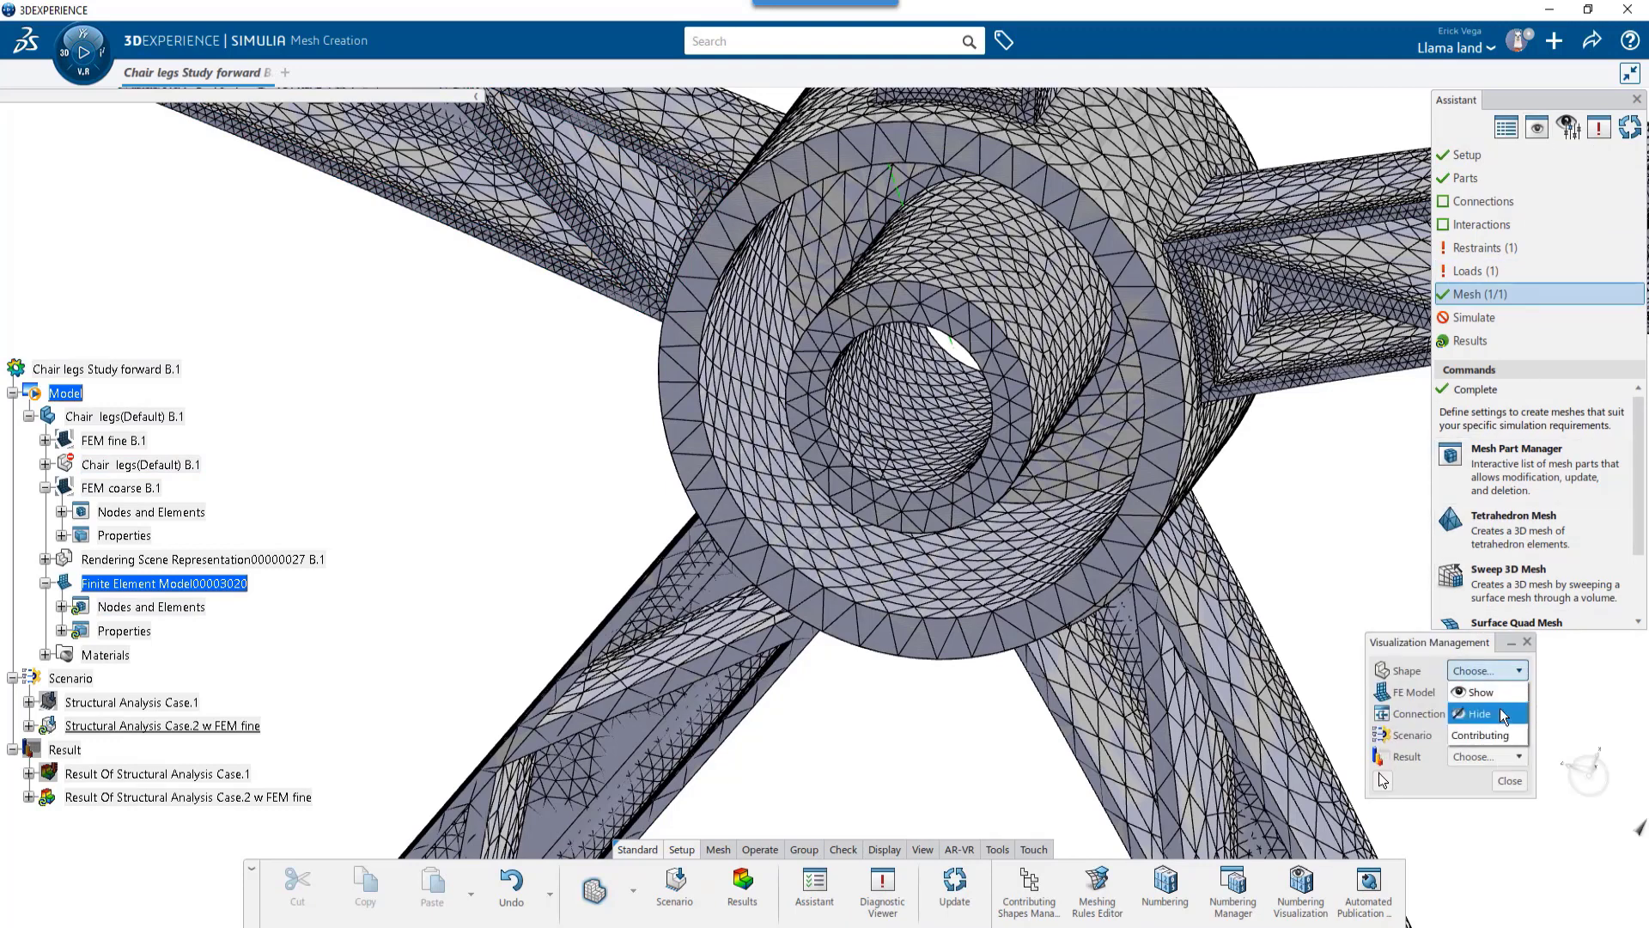
{"action": "left_click", "coordinate": [1500, 713]}
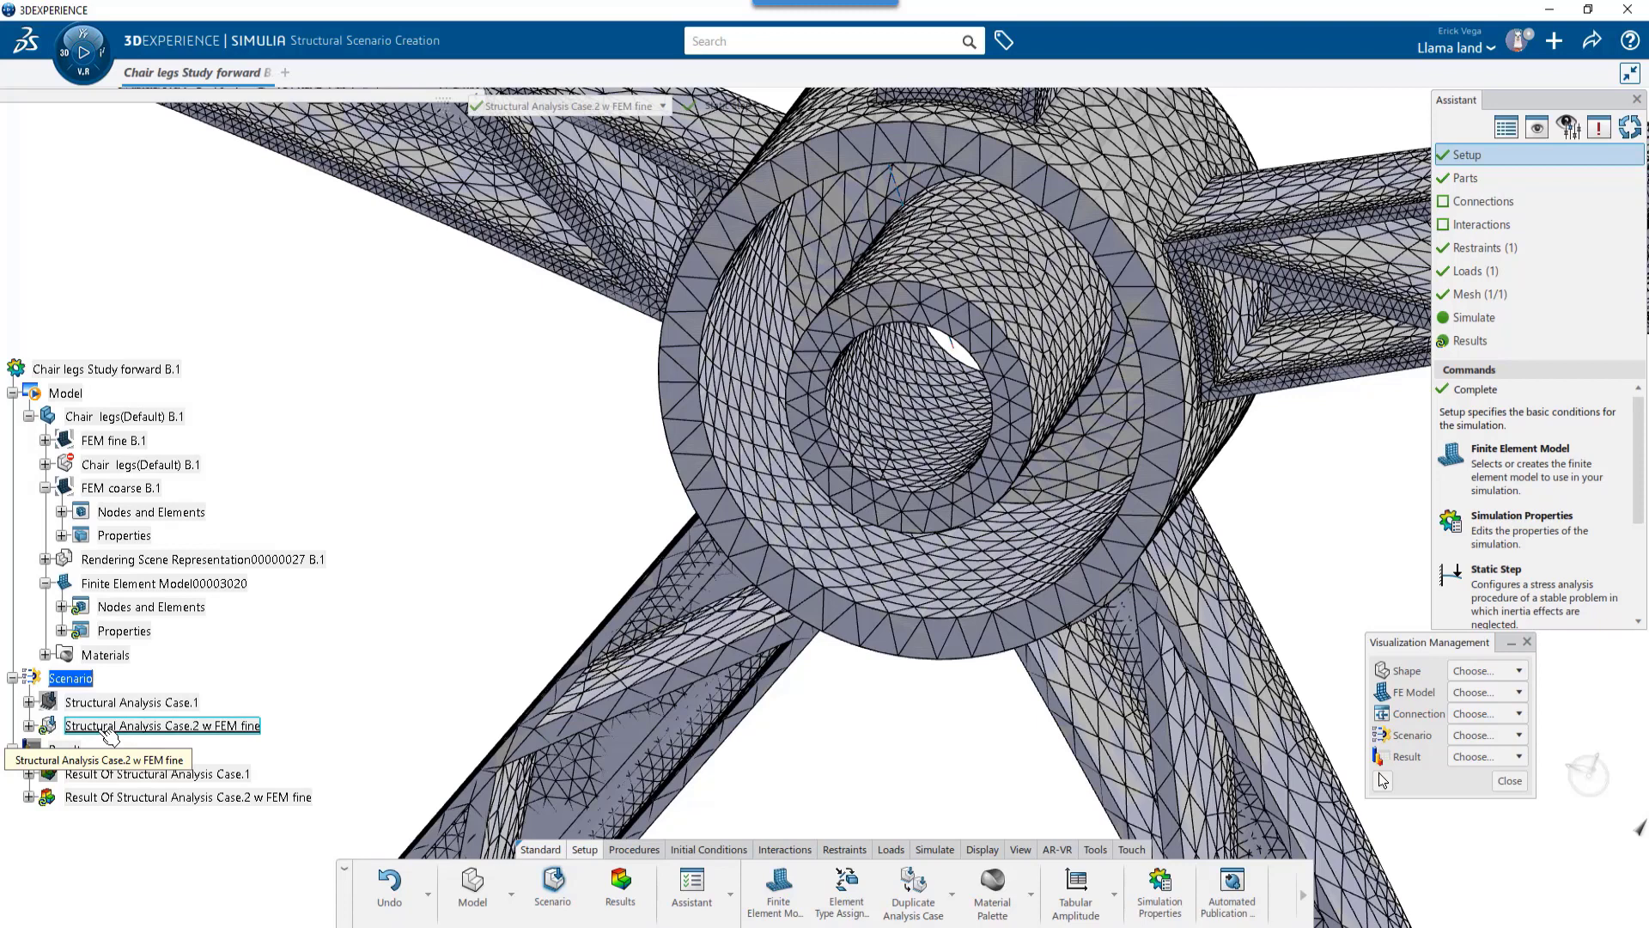
{"action": "right_click", "coordinate": [157, 706]}
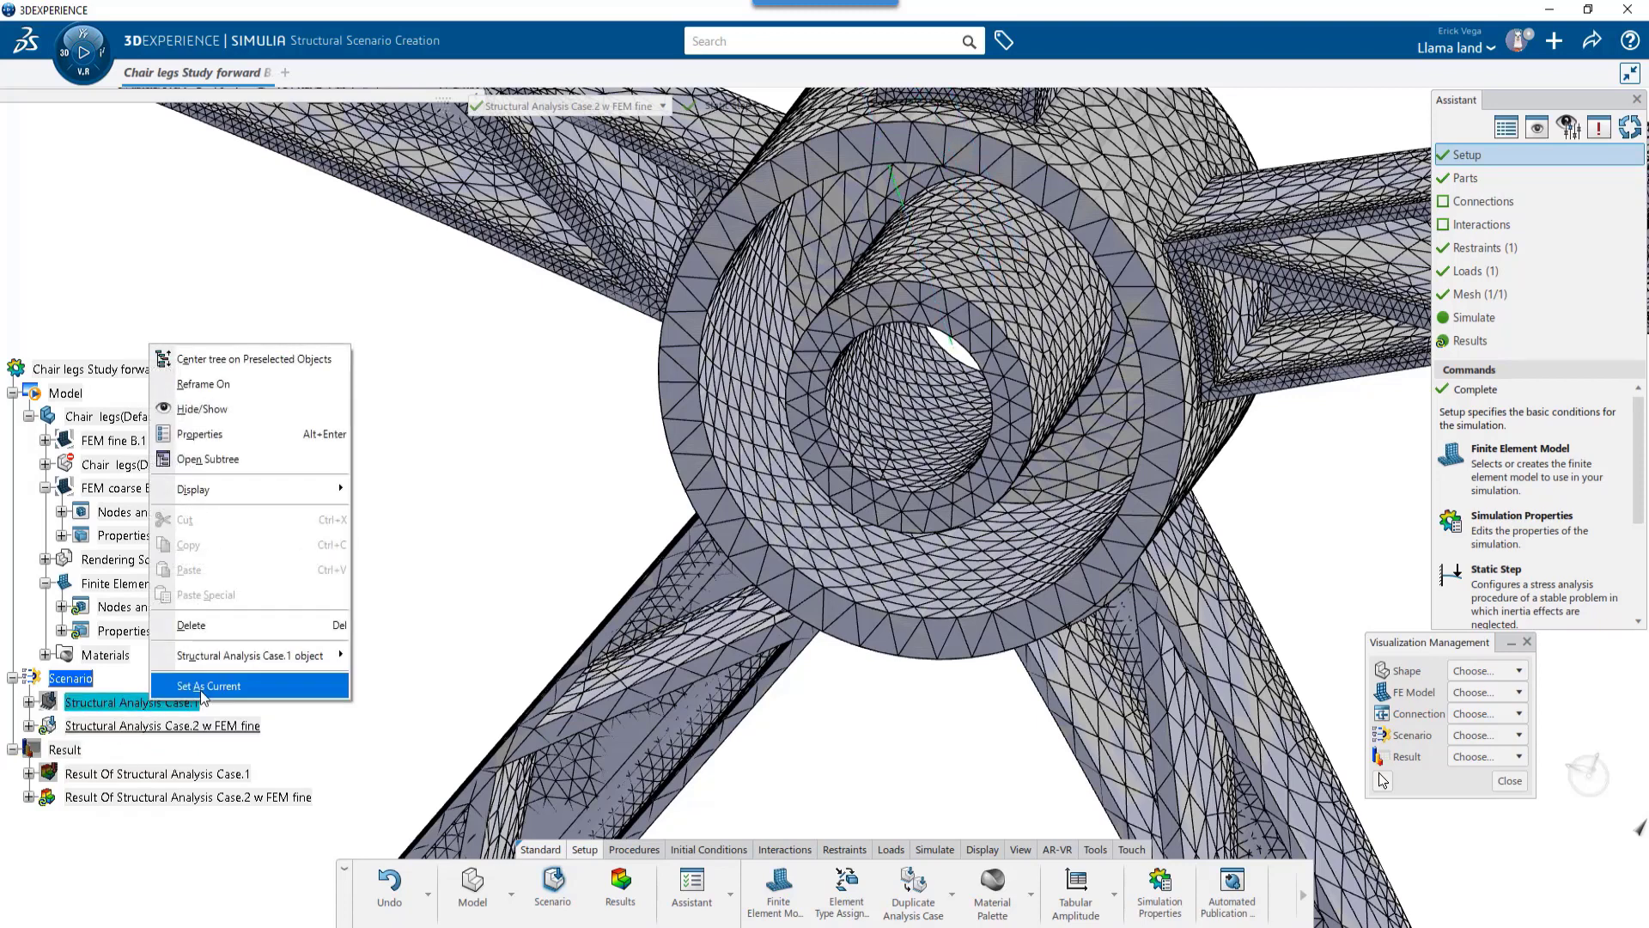
{"action": "left_click", "coordinate": [272, 727]}
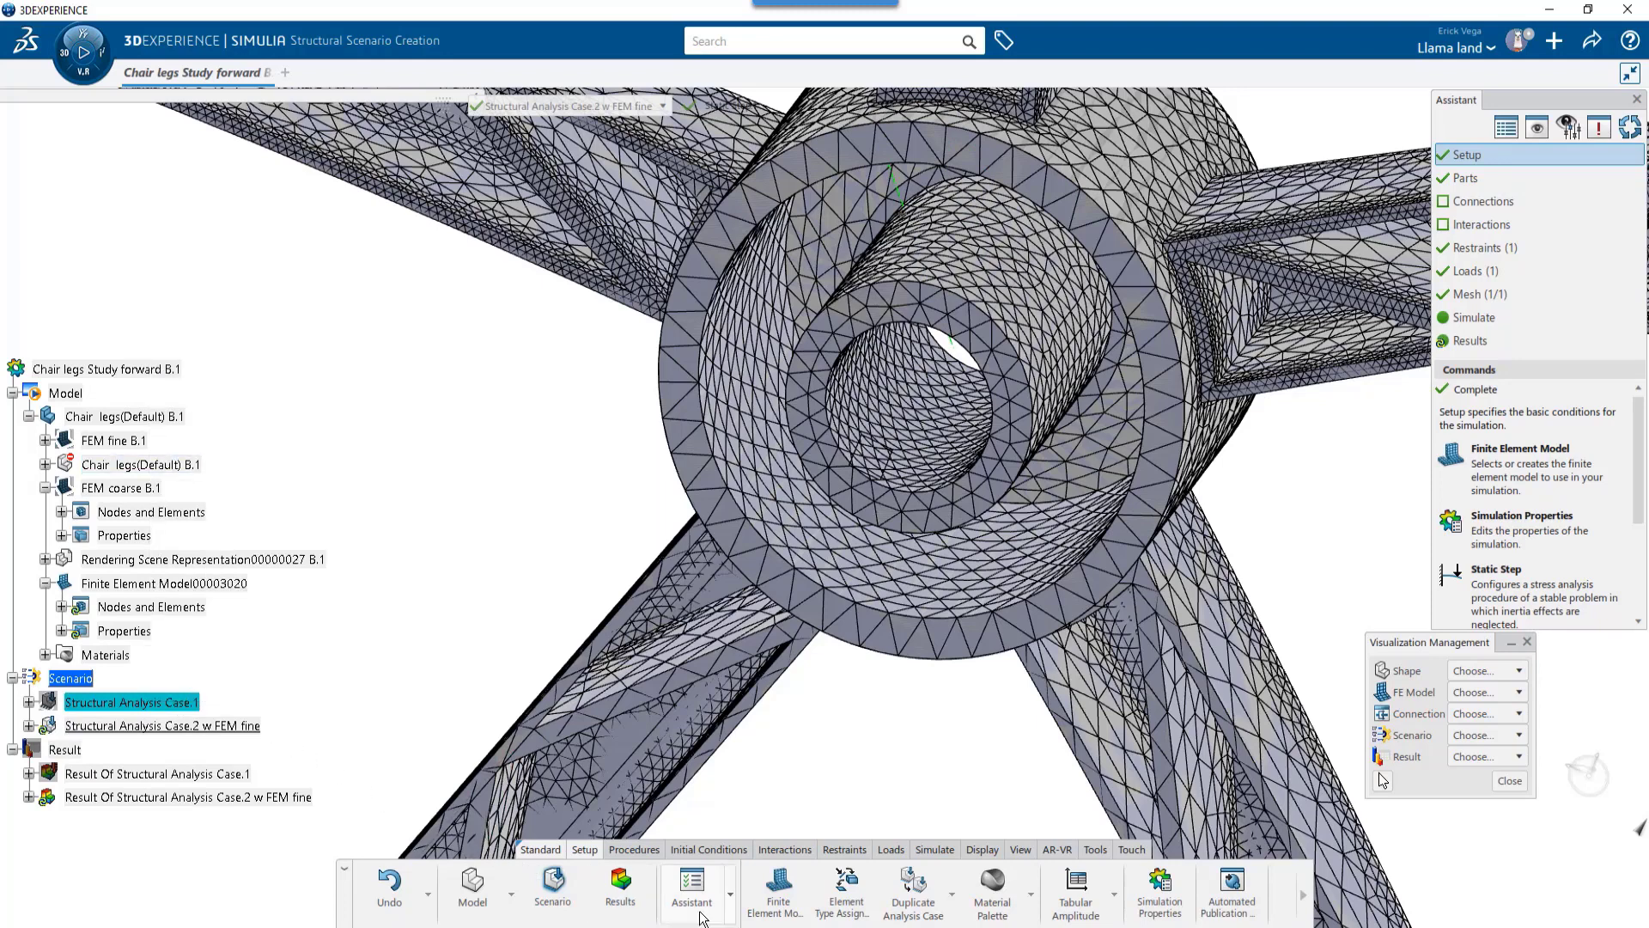
{"action": "left_click", "coordinate": [779, 889]}
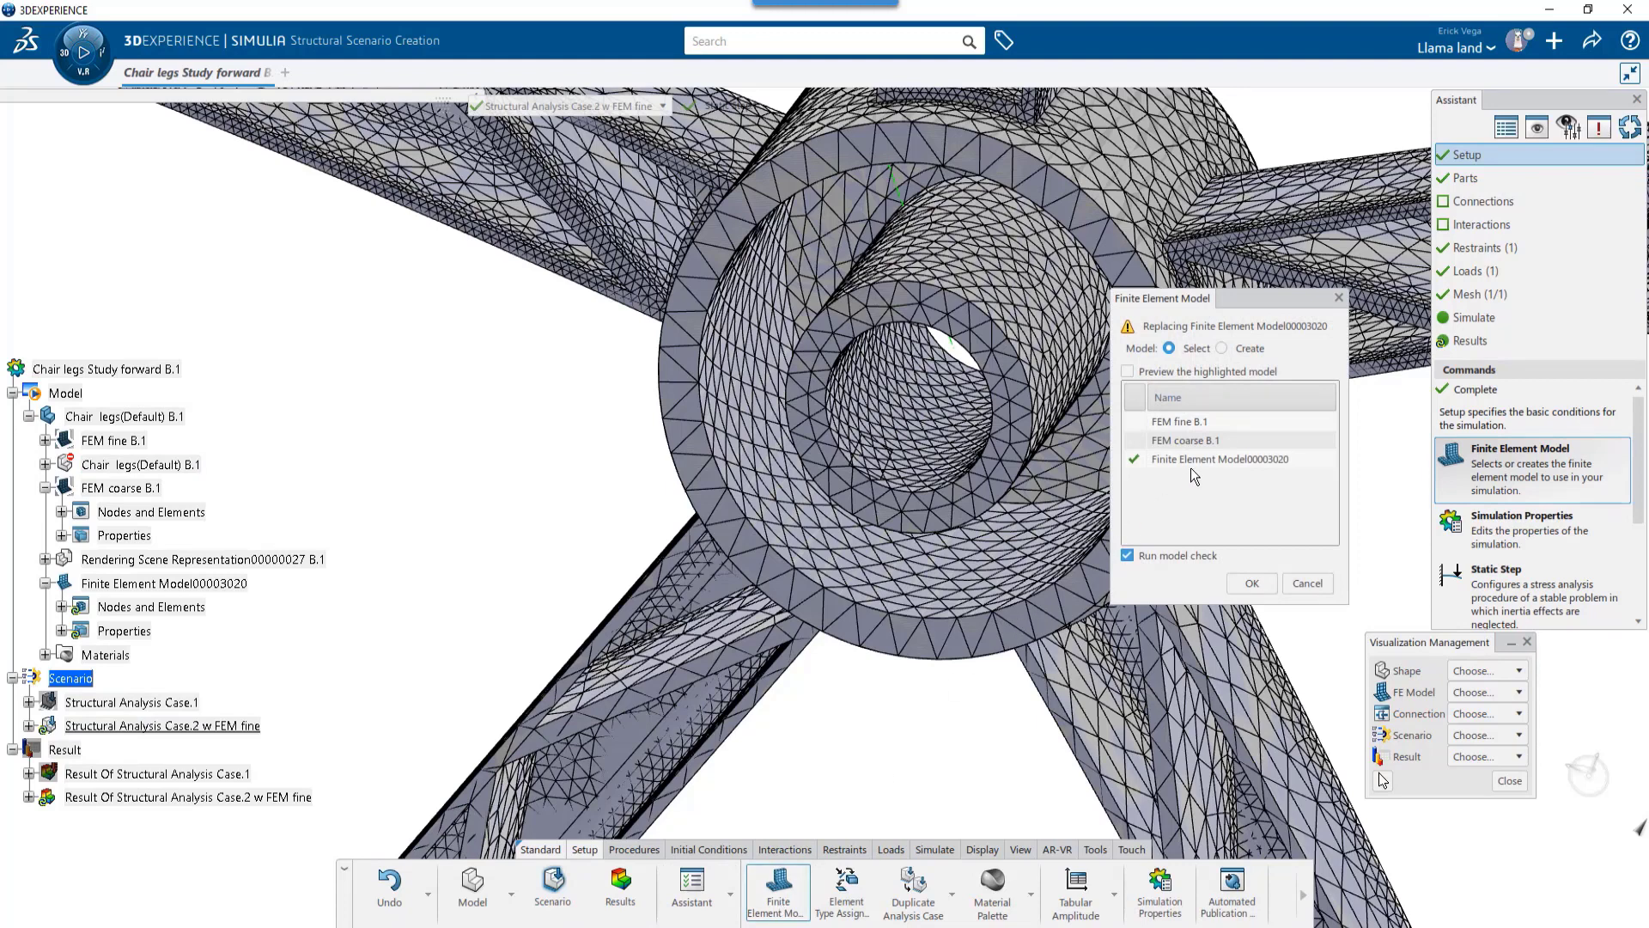
{"action": "left_click", "coordinate": [1188, 440]}
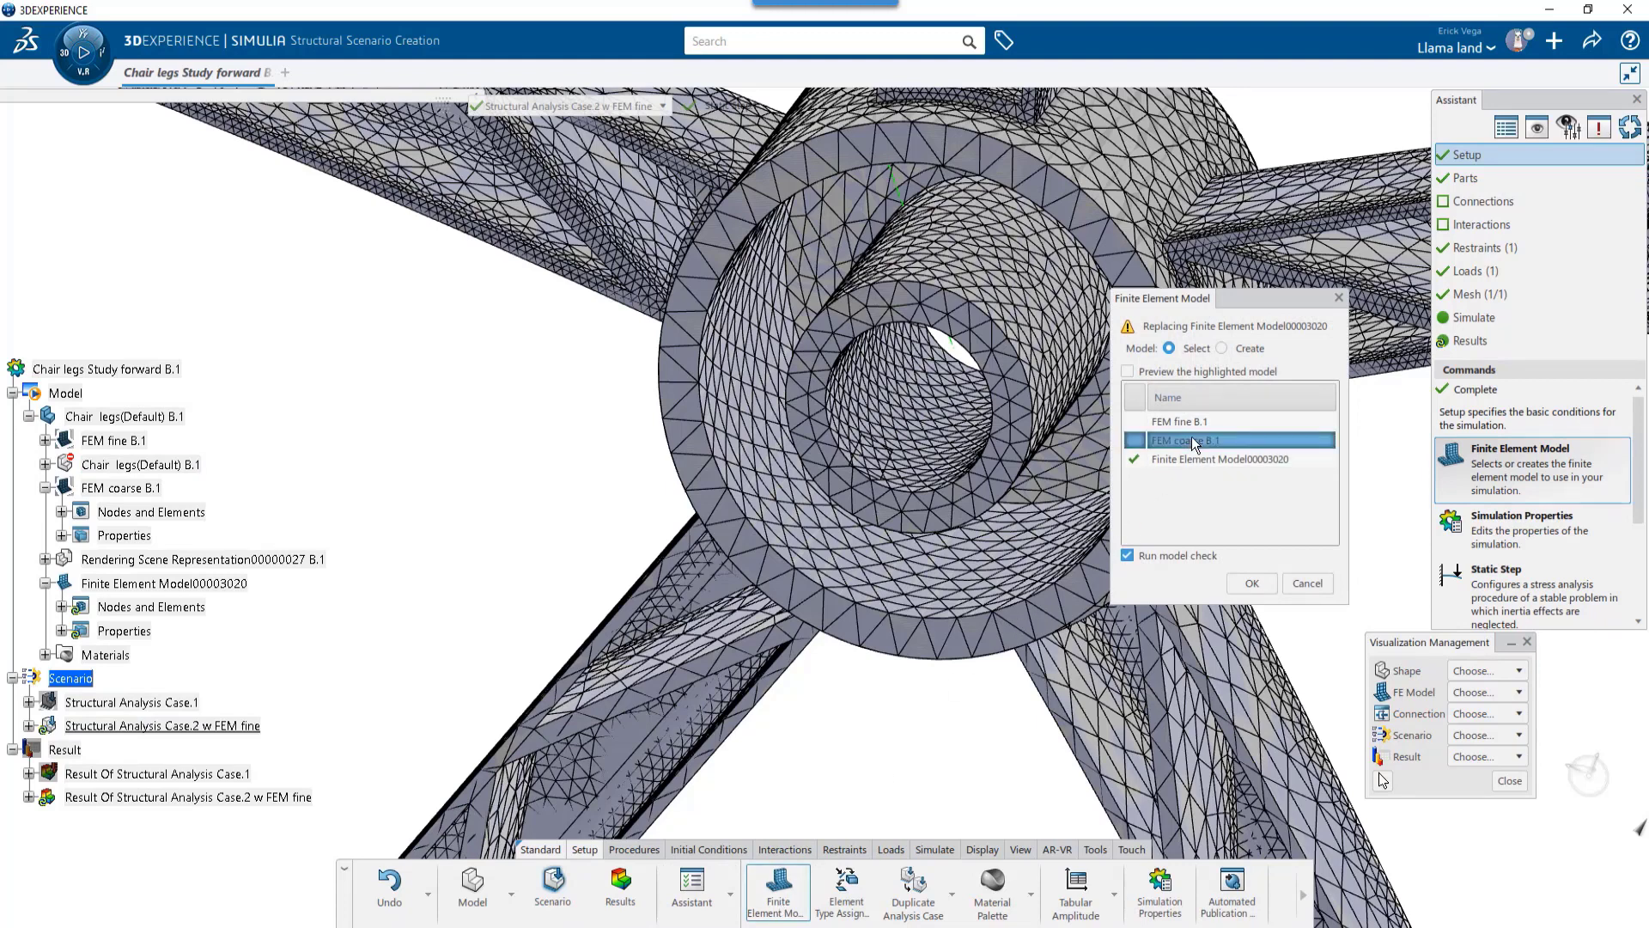
{"action": "left_click", "coordinate": [1182, 421]}
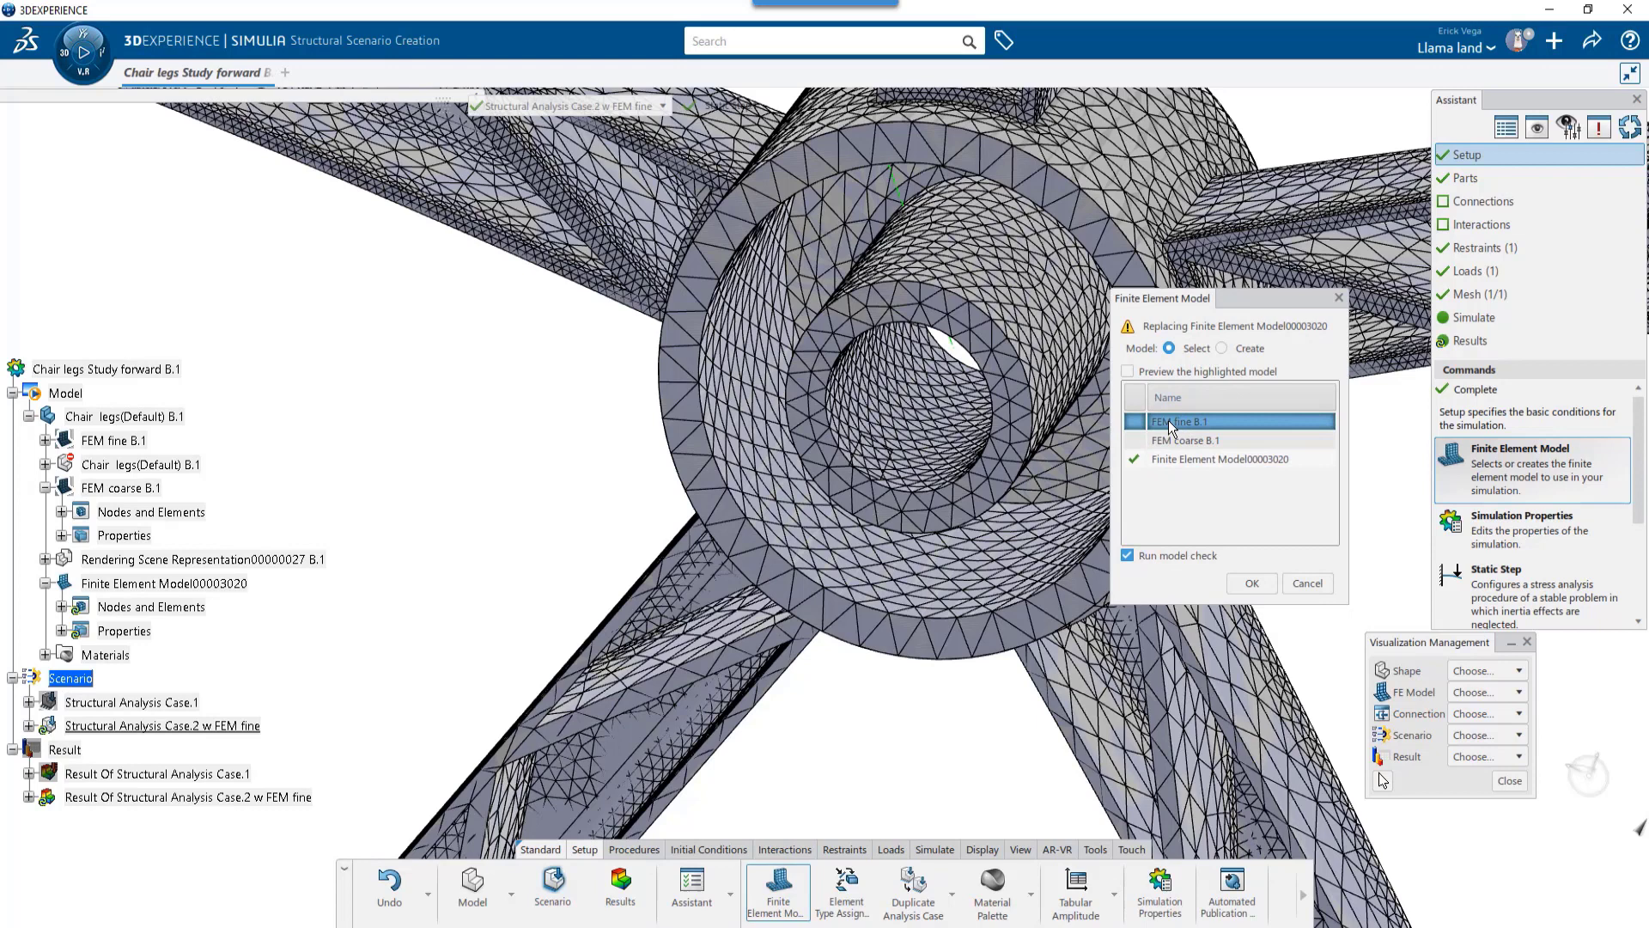
{"action": "left_click", "coordinate": [1307, 583]}
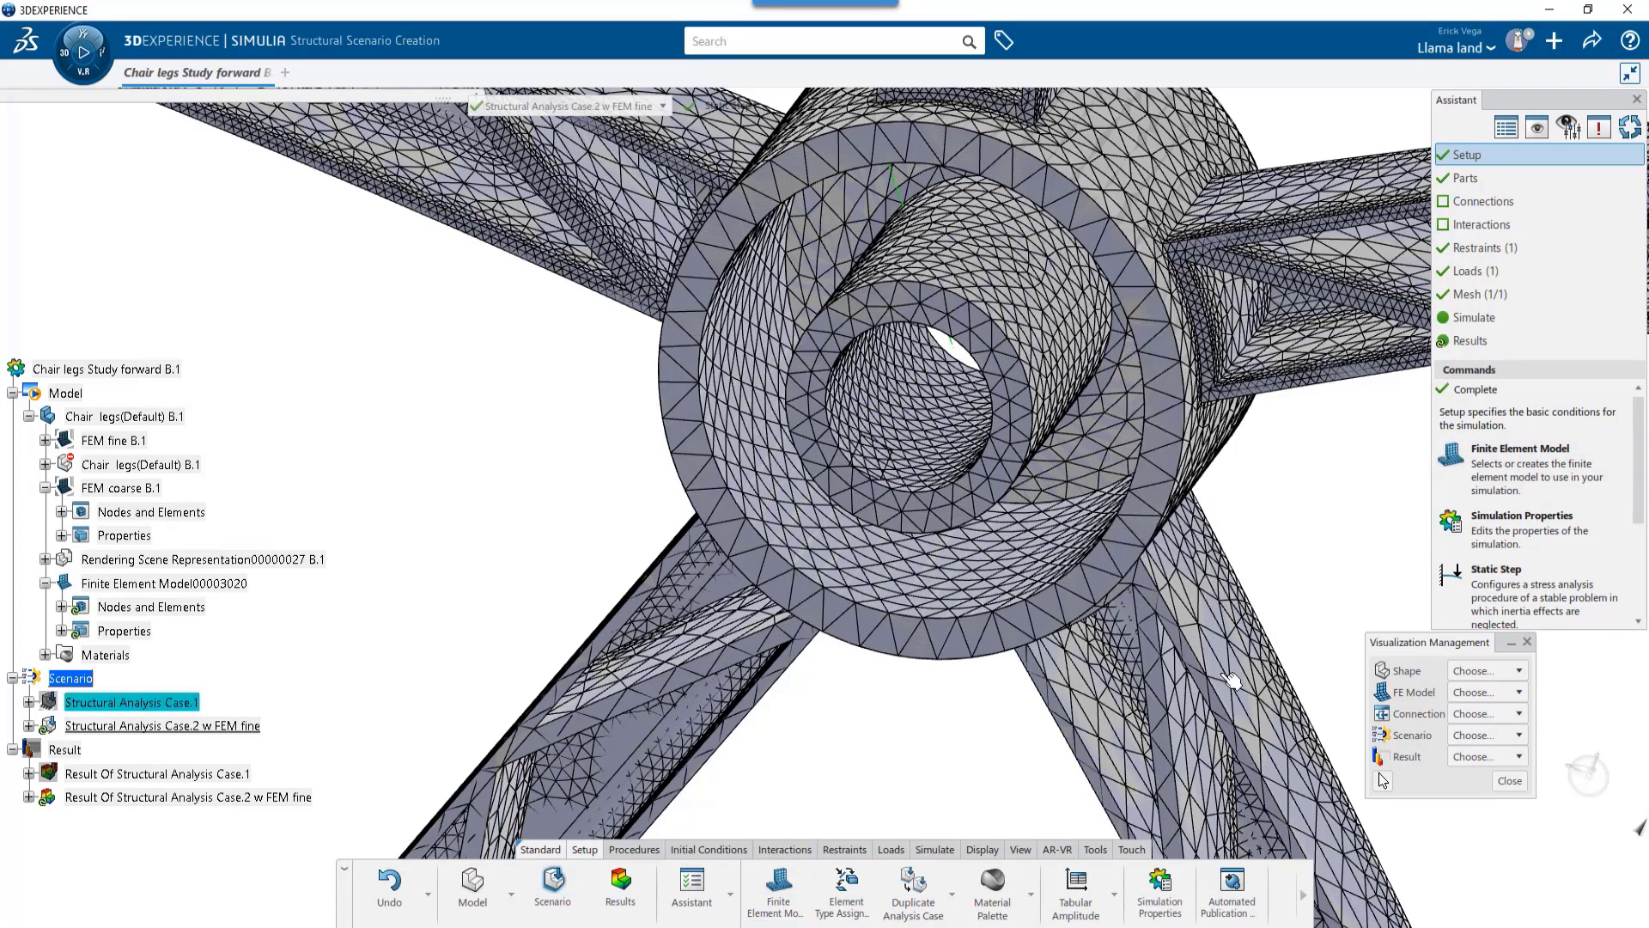
Run the simulation for Structural Analysis Case.2 w FEM fine
{"action": "left_click", "coordinate": [928, 849]}
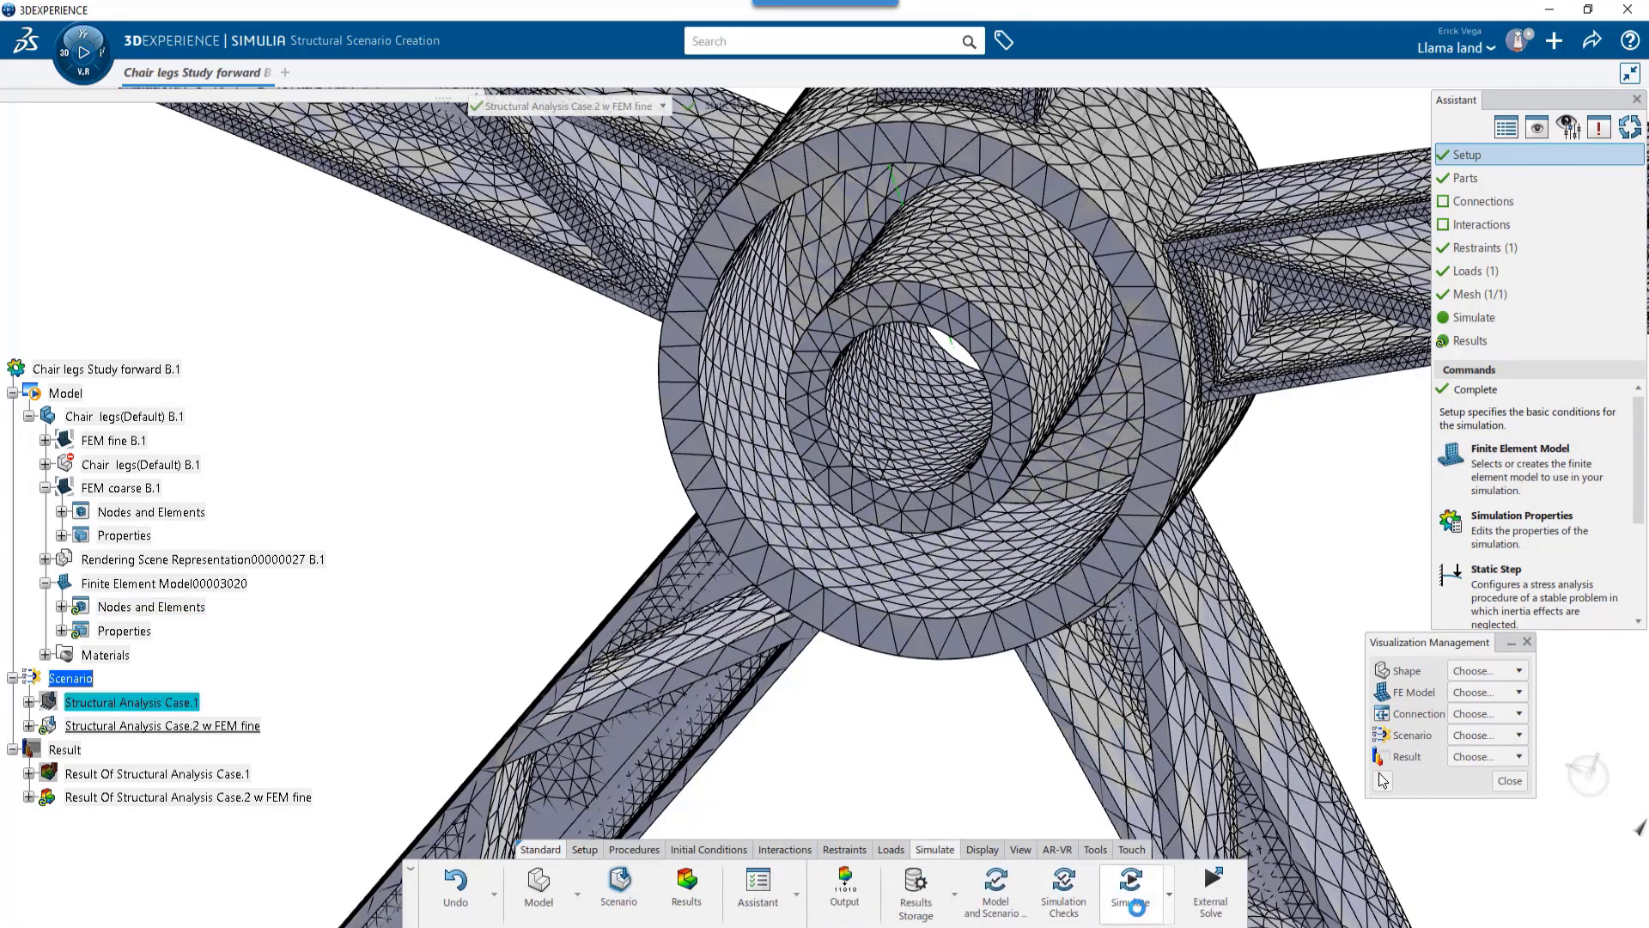